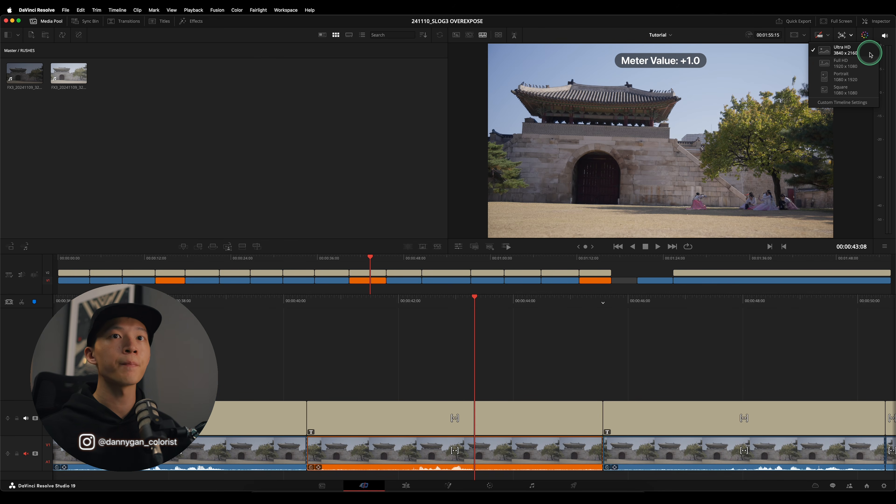
# - Go to the Color page and compare the -1.0 and +1.0 clips with all grades bypassed, ending on the -1.0 clip with grades restored
pyautogui.click(489, 485)
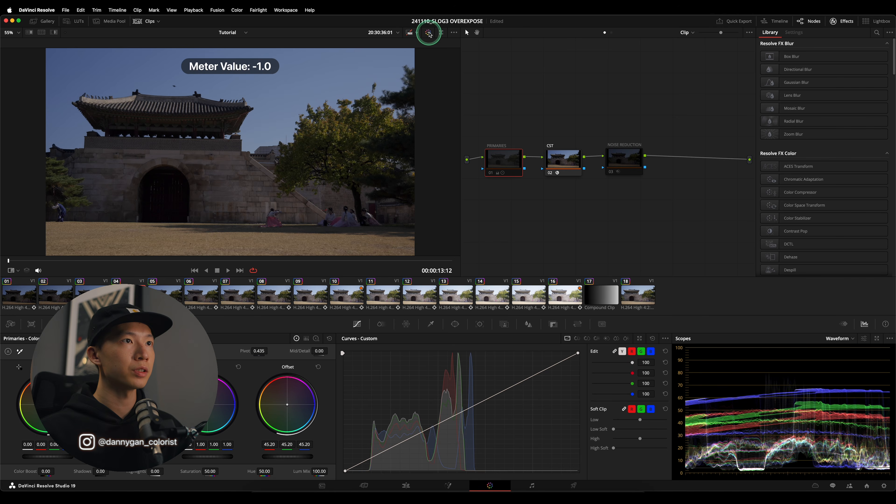
pyautogui.click(429, 32)
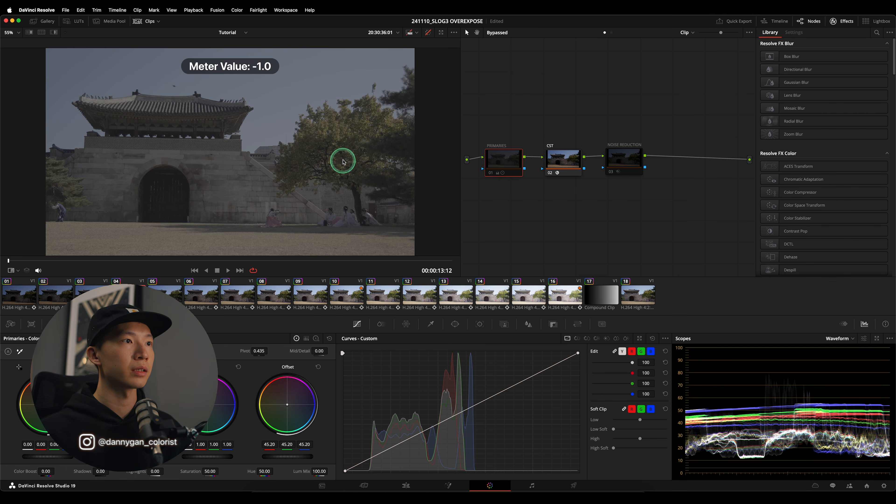
pyautogui.click(346, 296)
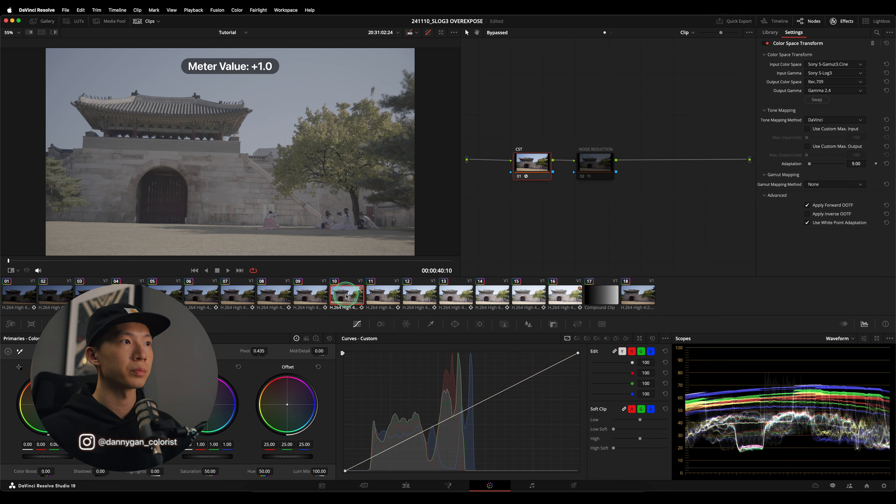
pyautogui.click(133, 286)
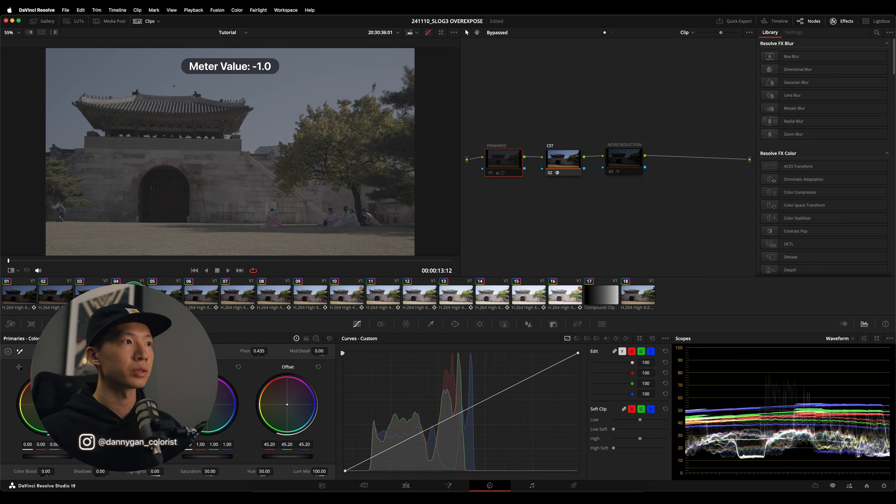
pyautogui.click(429, 32)
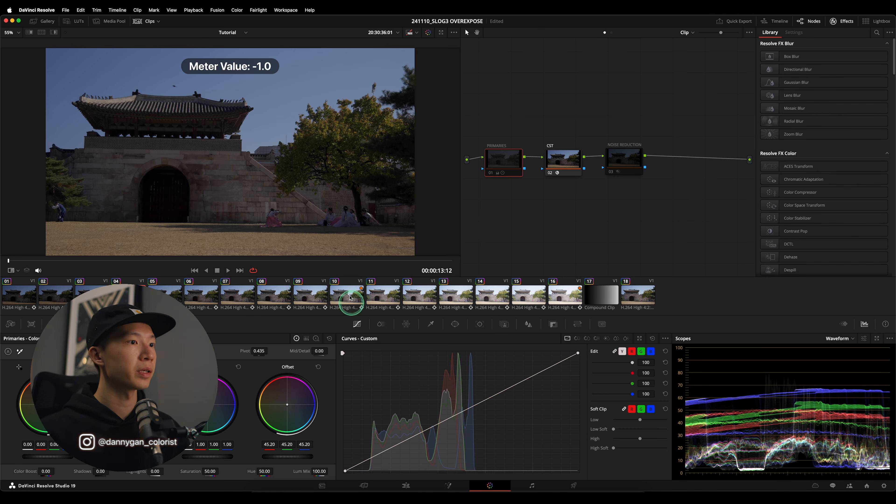
# - Compare the -1.0 and +1.0 clips side by side in a Selected Clips split screen, and close the split screen
pyautogui.click(42, 32)
pyautogui.click(41, 43)
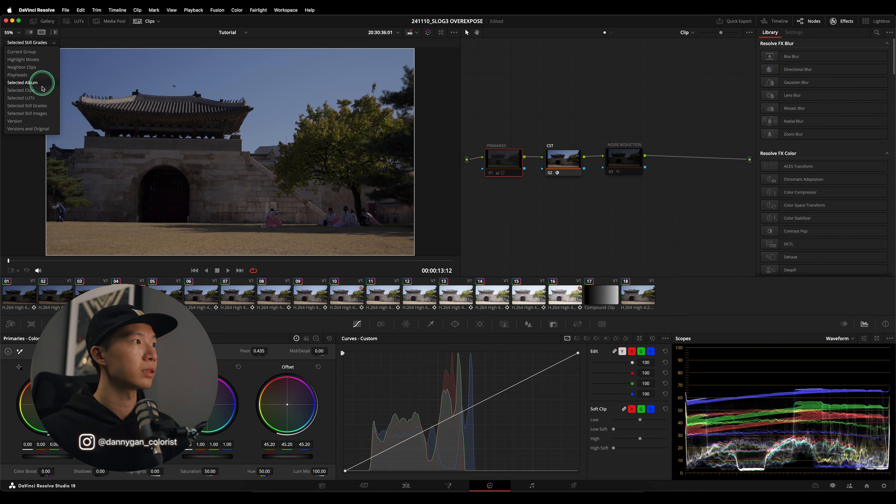
pyautogui.click(41, 87)
pyautogui.keyDown('super'); pyautogui.click(351, 301); pyautogui.keyUp('super')
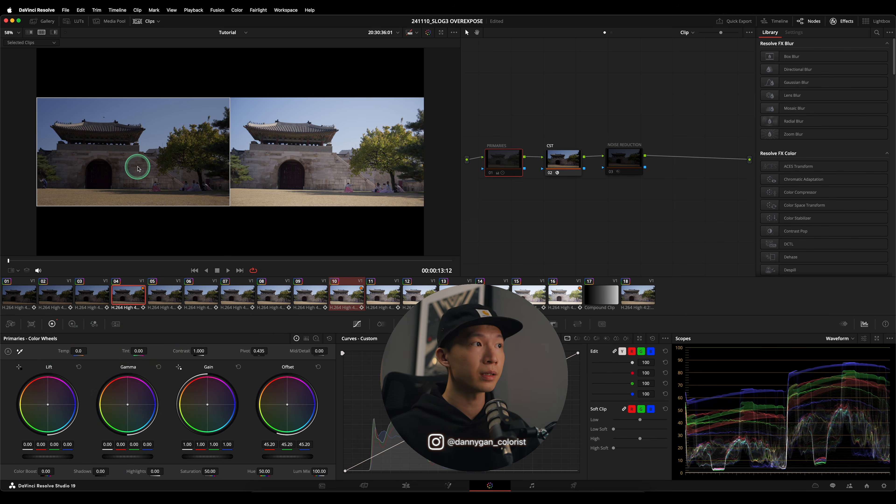
pyautogui.scroll(1, 138, 169)
pyautogui.click(43, 35)
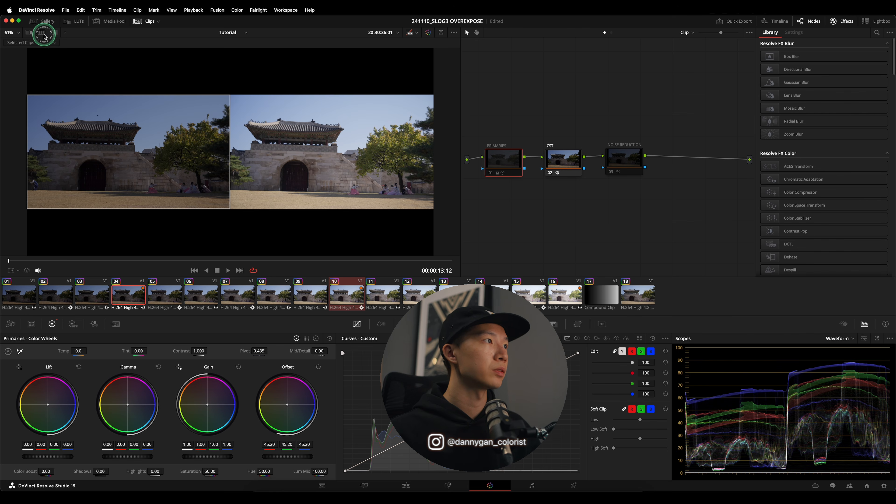
# - Enable the PRIMARIES node on the -1.0 clip and display its Log Wheels
pyautogui.scroll(-3, 258, 134)
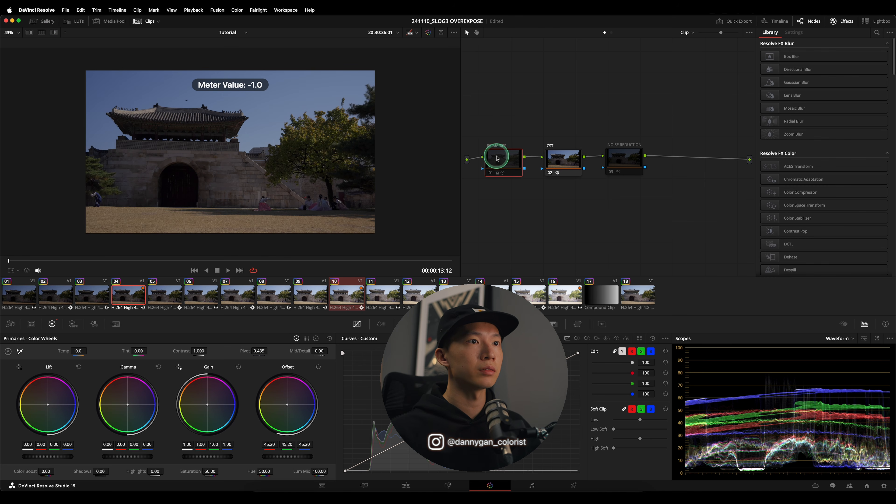
pyautogui.click(490, 173)
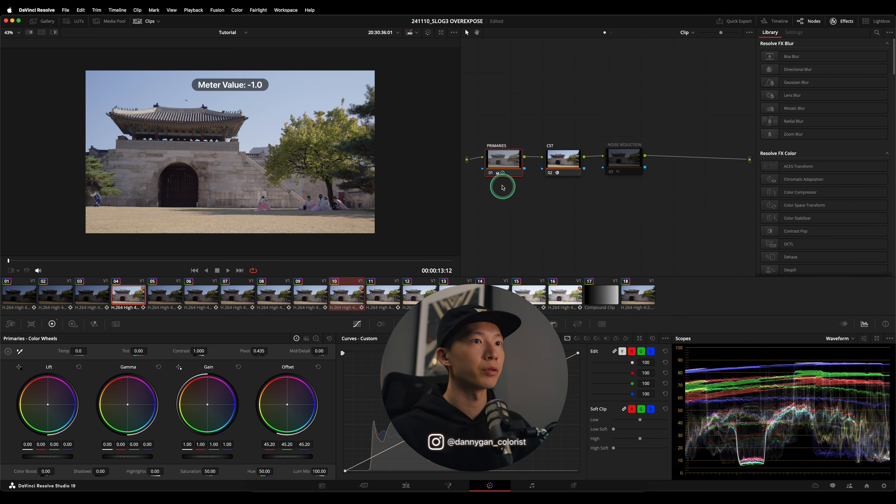
pyautogui.click(318, 340)
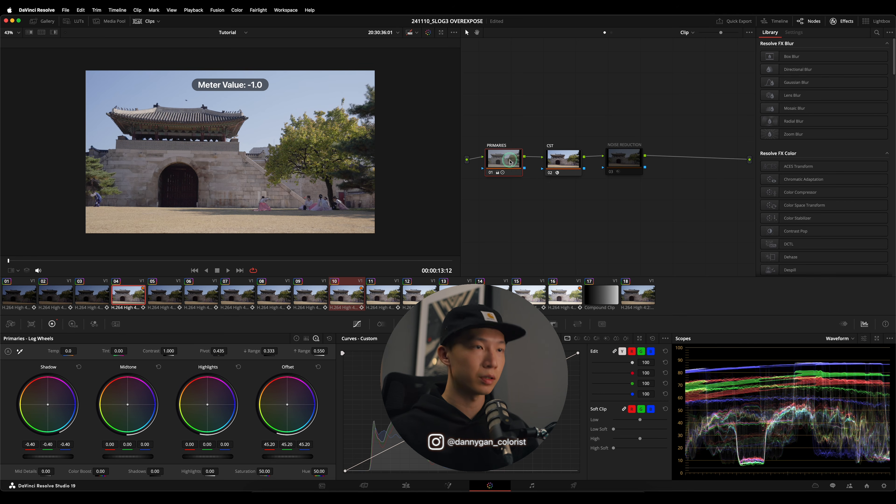
# - Check the waveform of the gradient compound clip and alternate between the corrected -1.0 clip and the +1.0 clip to compare them
pyautogui.click(602, 300)
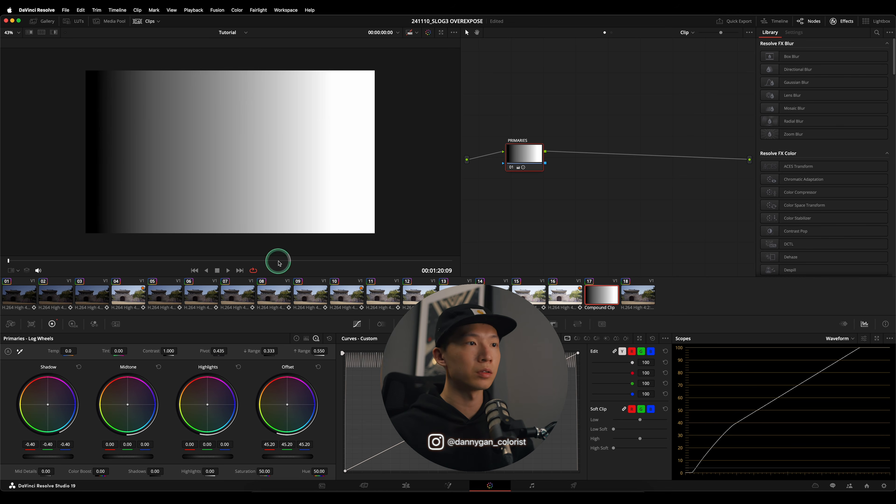
pyautogui.click(122, 292)
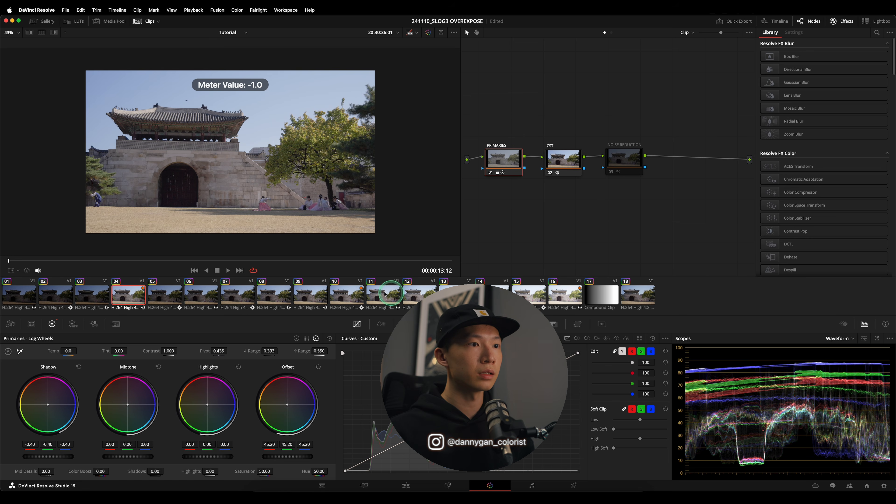
pyautogui.click(348, 298)
pyautogui.click(133, 295)
pyautogui.click(356, 297)
pyautogui.click(127, 293)
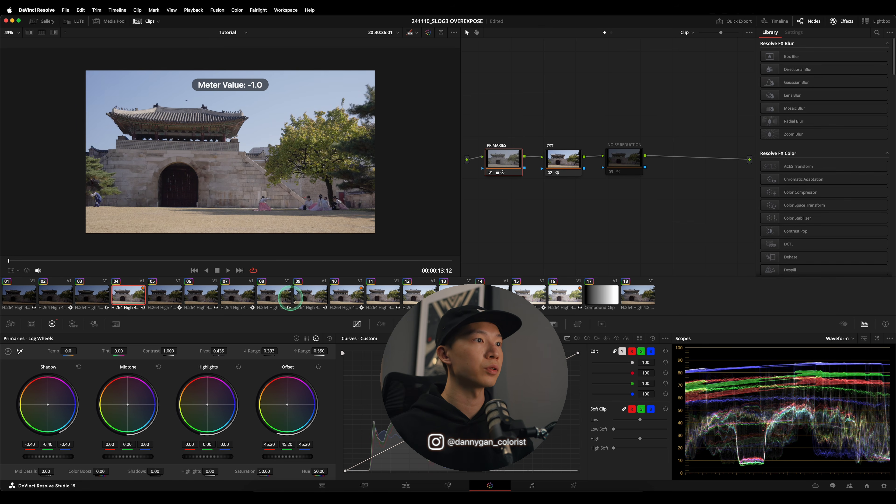
pyautogui.click(345, 295)
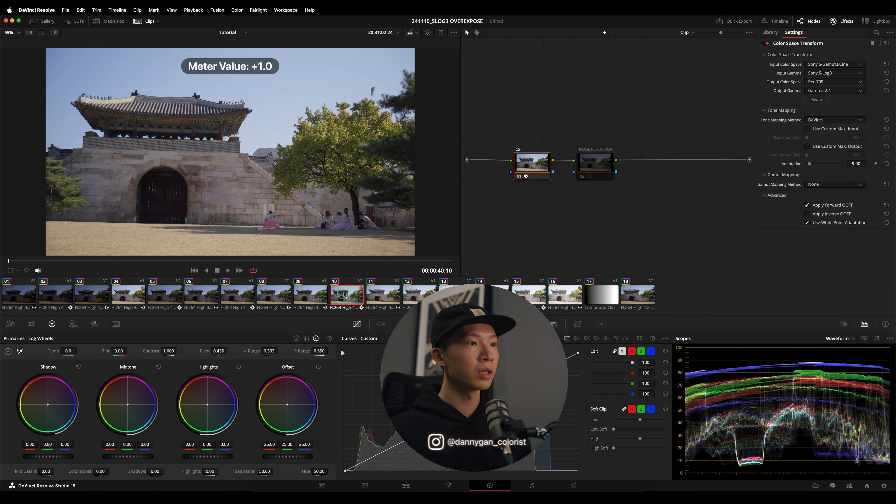
# - Play the -1.0 and +1.0 clips magnified on the dark gate doorway to compare the noise in the shadows
pyautogui.click(136, 296)
pyautogui.scroll(5, 150, 198)
pyautogui.scroll(7, 260, 179)
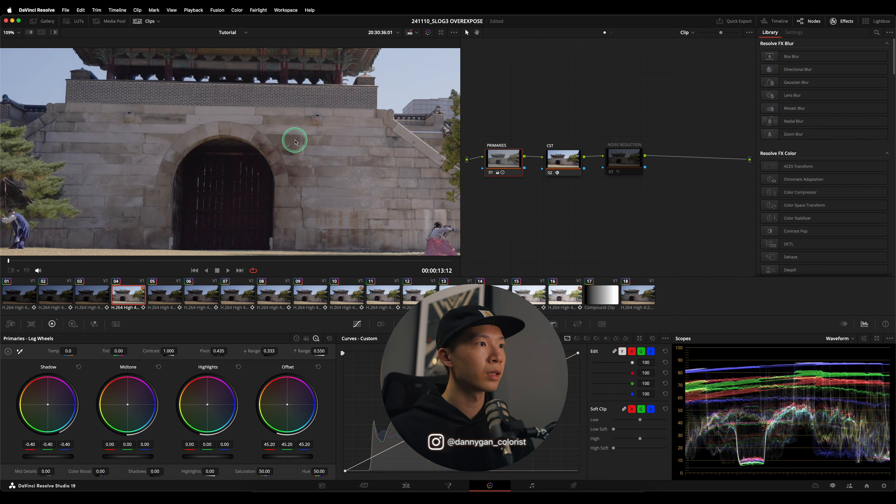
pyautogui.press('space')
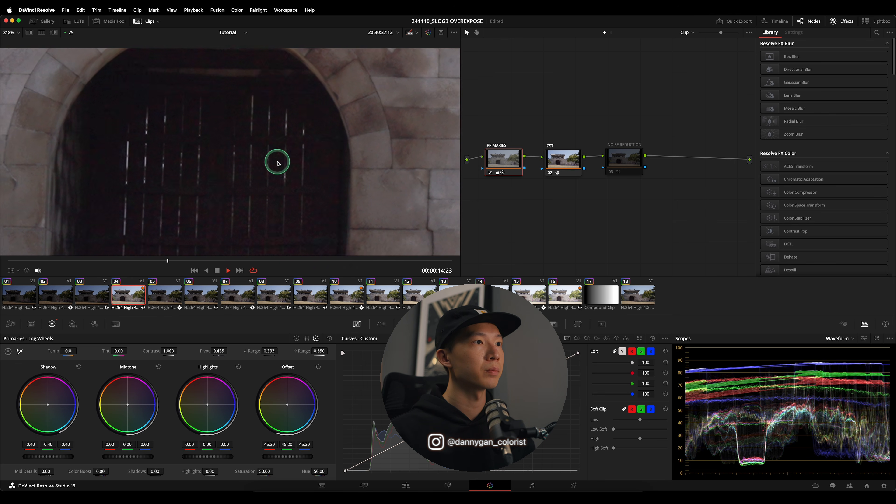
pyautogui.scroll(-4, 279, 161)
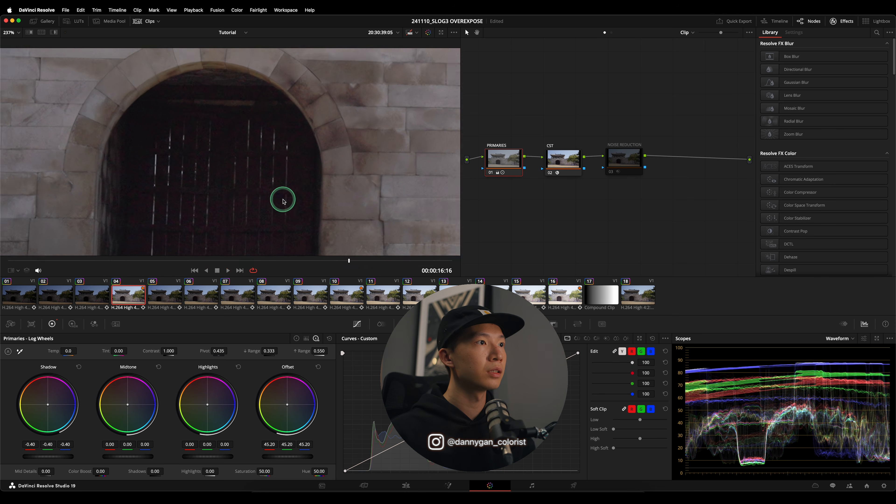
pyautogui.scroll(4, 286, 202)
pyautogui.press('space')
pyautogui.click(350, 297)
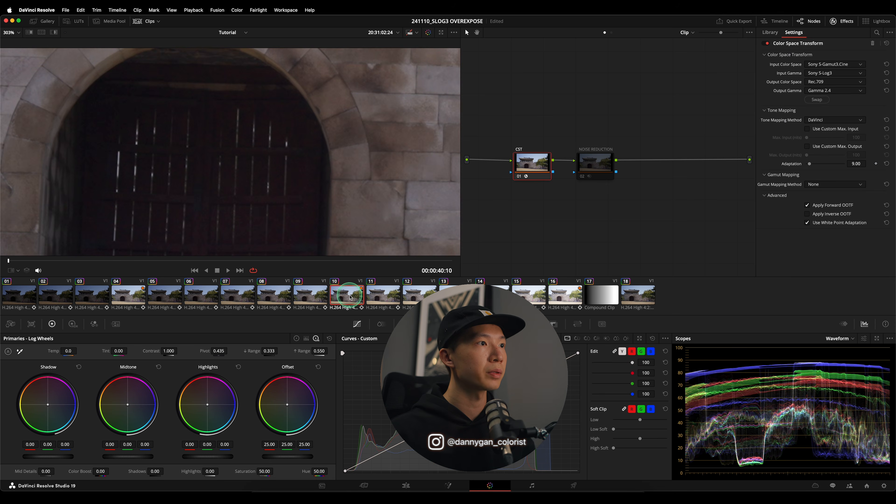
pyautogui.press('space')
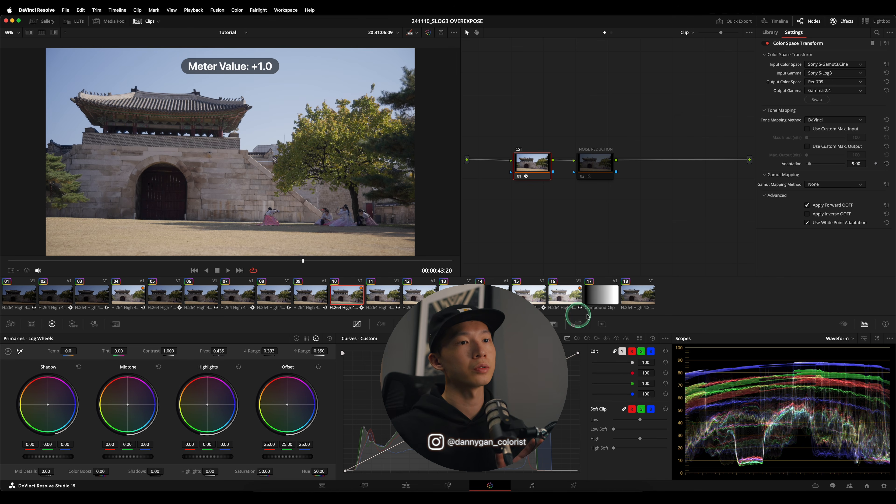
# - Play the +2.0 (blinking) clip, compare it with the +1.0 clip with grades bypassed, and restore the grades on the +2.0 clip
pyautogui.click(569, 296)
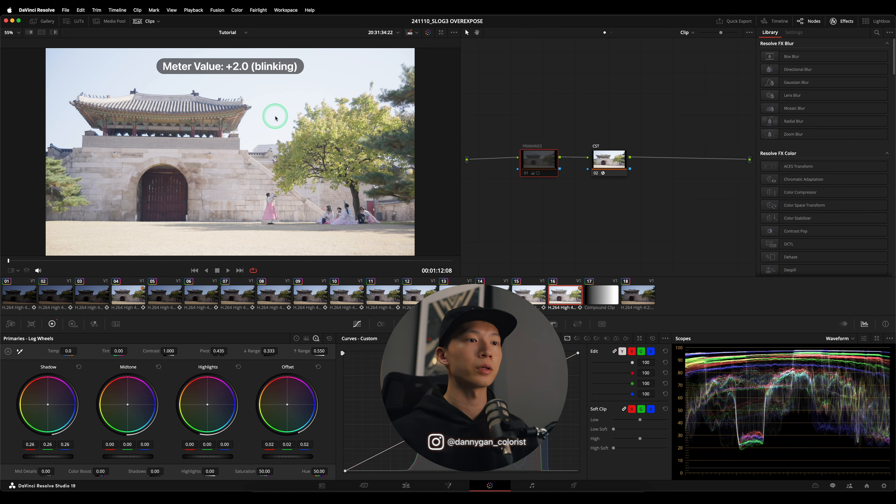
pyautogui.press('space')
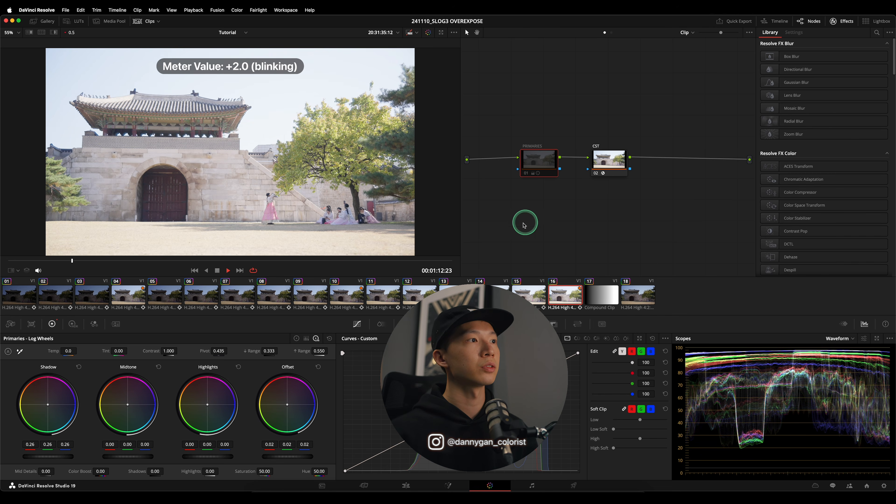
pyautogui.click(428, 33)
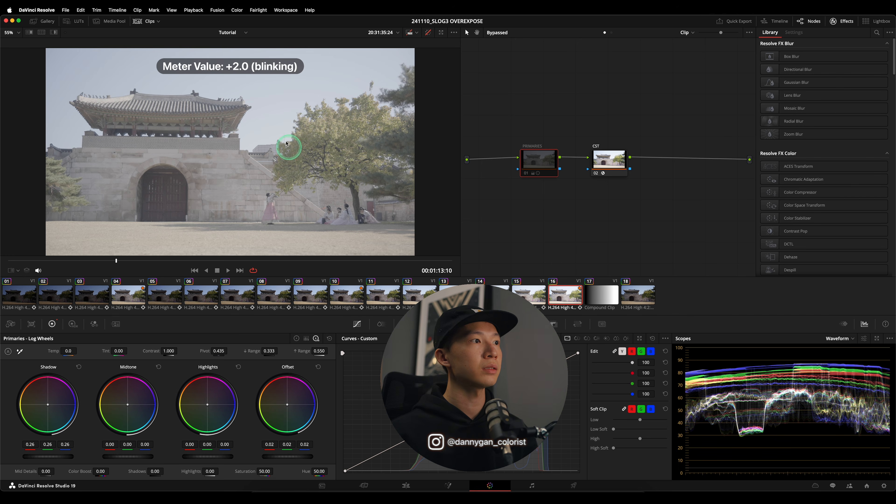
pyautogui.click(344, 292)
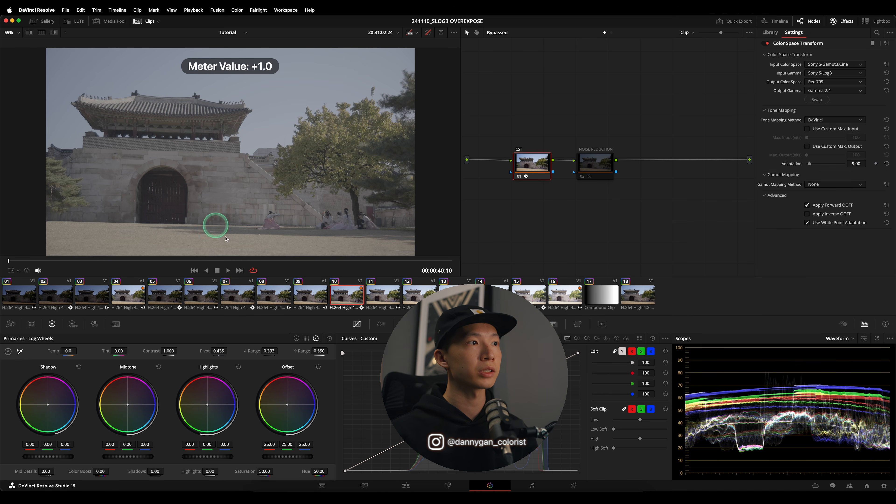
pyautogui.click(577, 305)
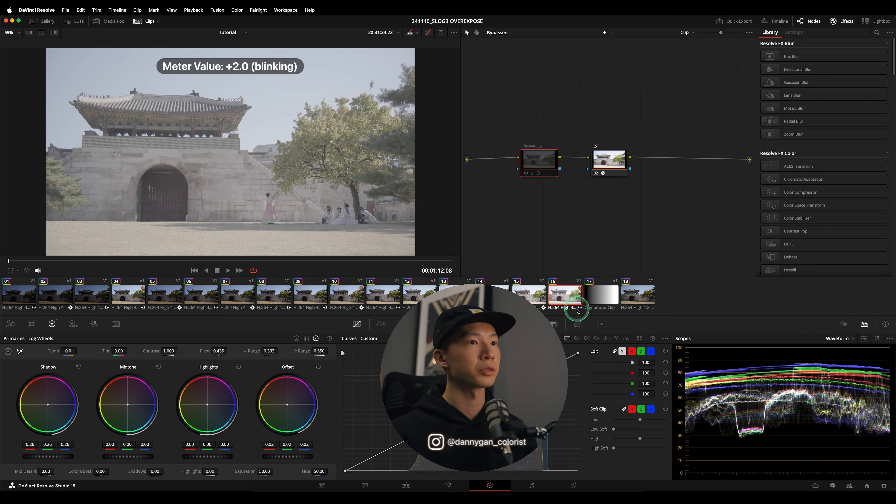
pyautogui.hotkey('shift', 'd')
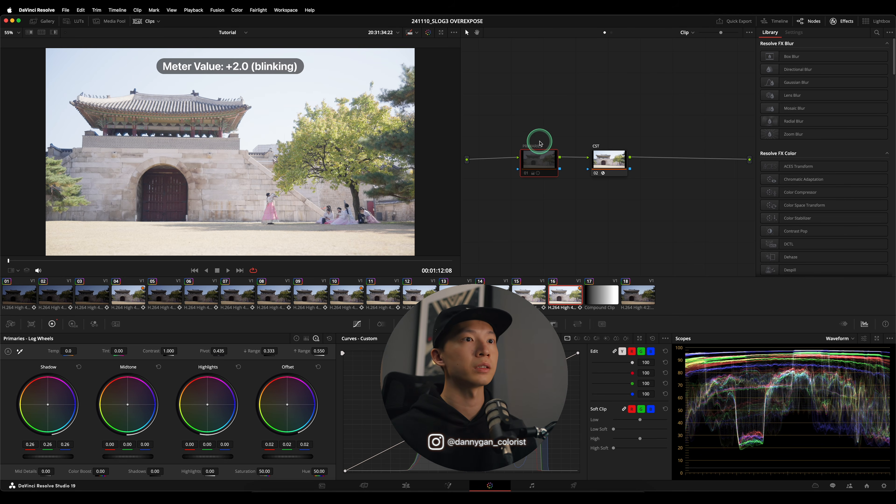
# - Enable the PRIMARIES node on the +2.0 clip and compare the corrected image with the +1.0 and -1.0 clips
pyautogui.hotkey('ctrl', 'd')
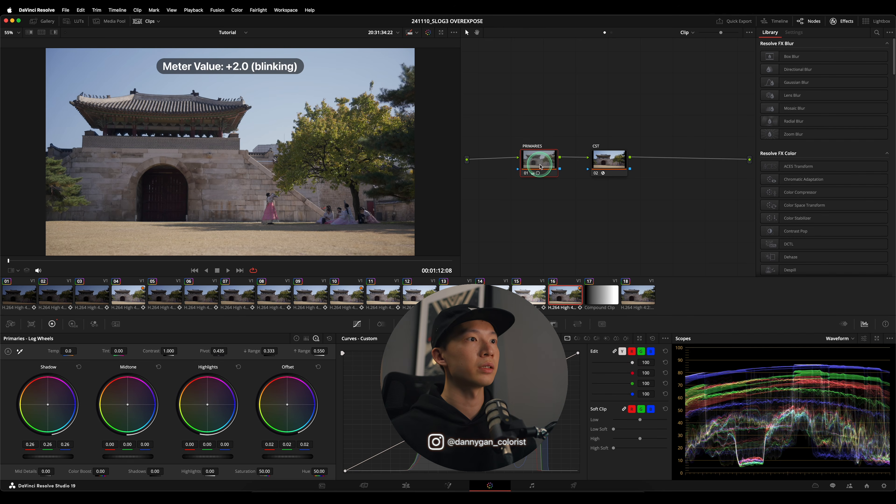
pyautogui.click(344, 298)
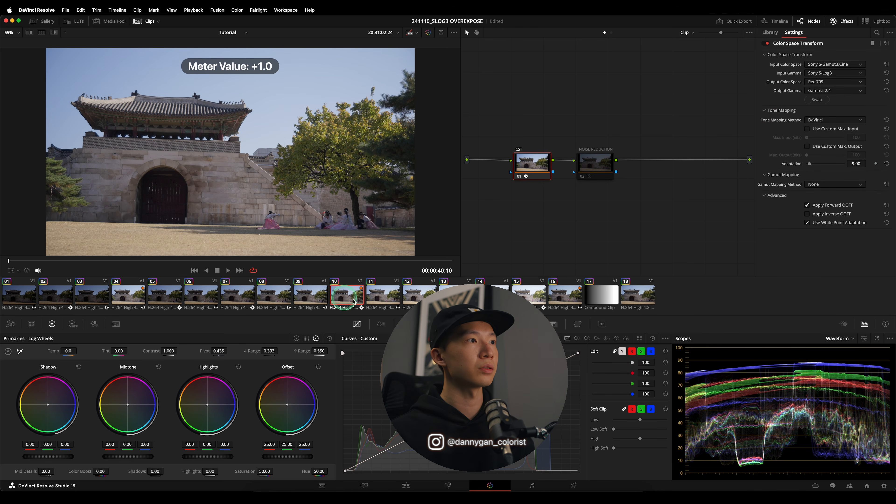
pyautogui.click(562, 300)
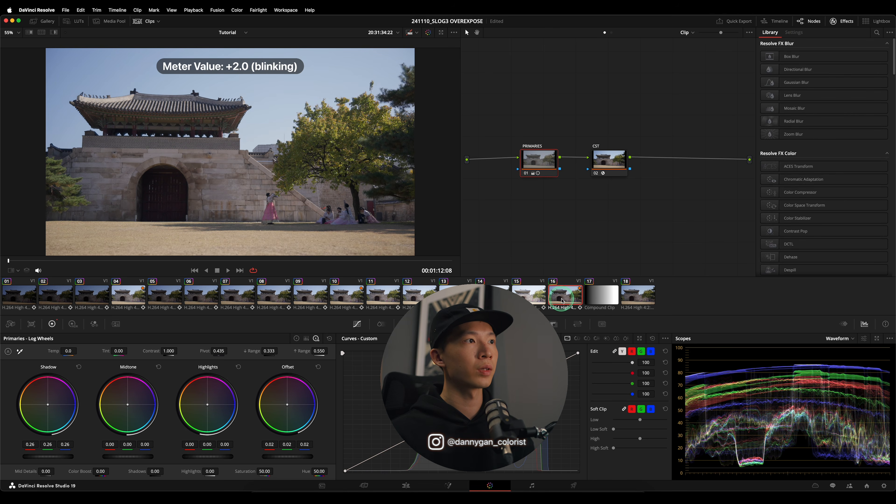
pyautogui.click(357, 295)
pyautogui.click(575, 298)
pyautogui.click(563, 253)
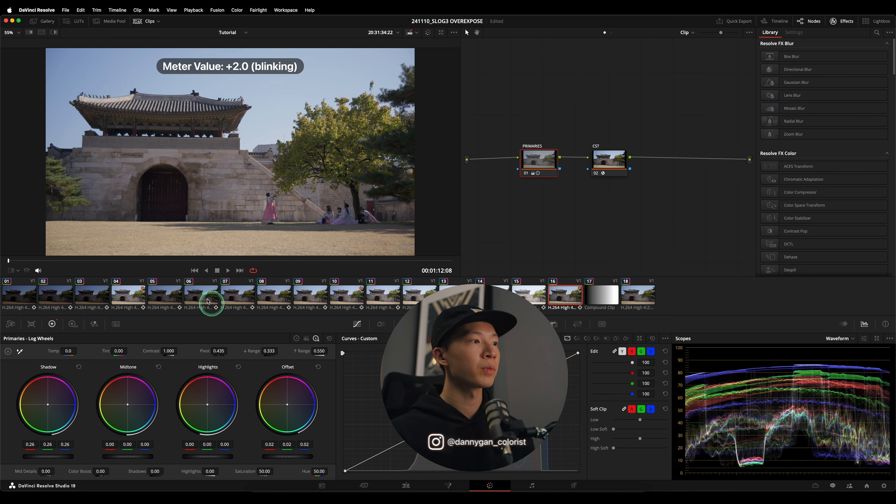
pyautogui.click(129, 299)
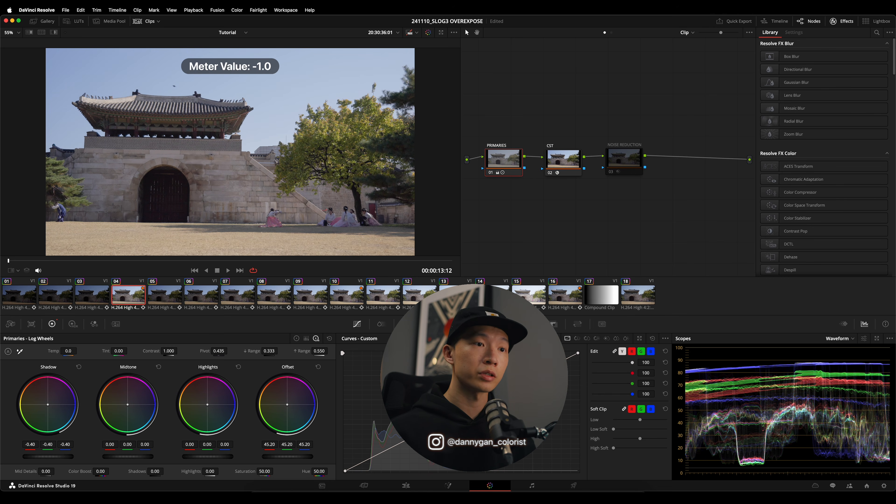
pyautogui.click(557, 296)
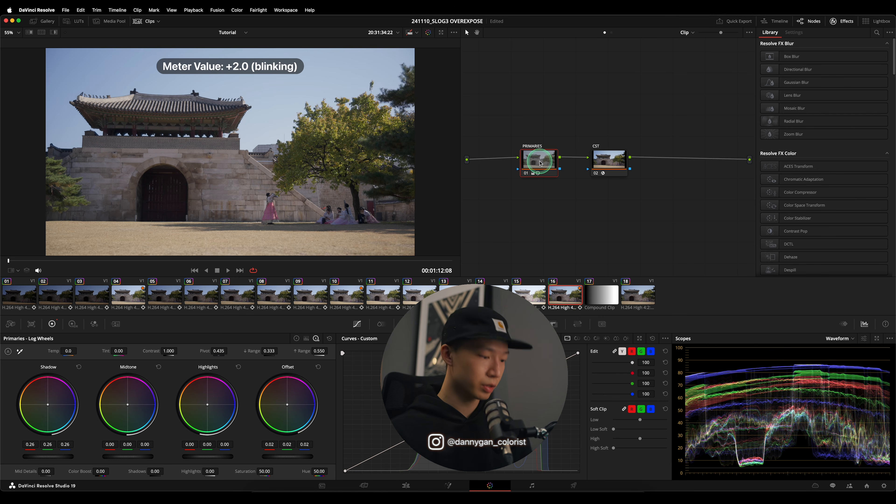
# - Examine how the Offset and Shadow wheels shape the waveform of the gradient compound clip
pyautogui.click(594, 289)
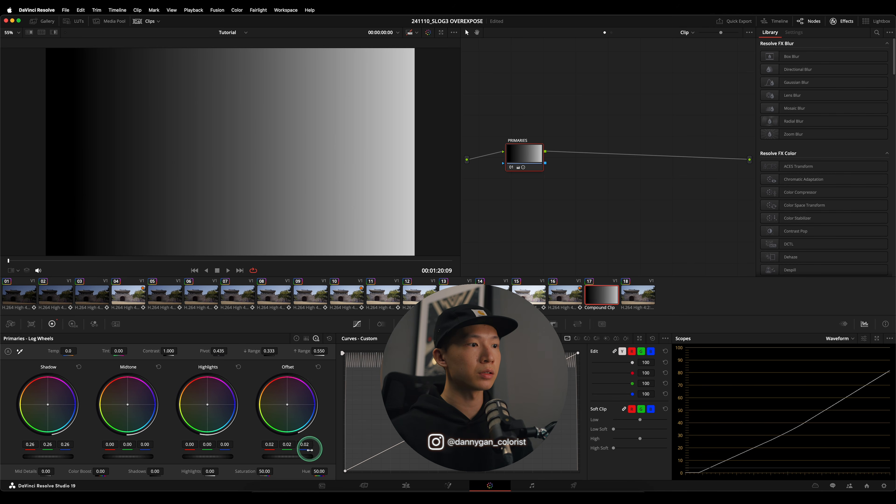
pyautogui.moveTo(311, 461)
pyautogui.mouseDown()
pyautogui.moveTo(286, 459)
pyautogui.moveTo(322, 455)
pyautogui.mouseUp()
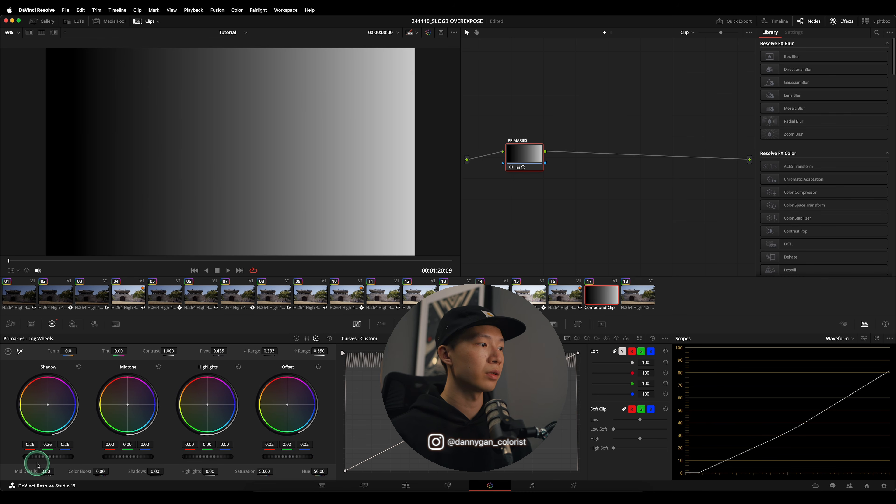
pyautogui.moveTo(48, 458); pyautogui.dragTo(79, 461)
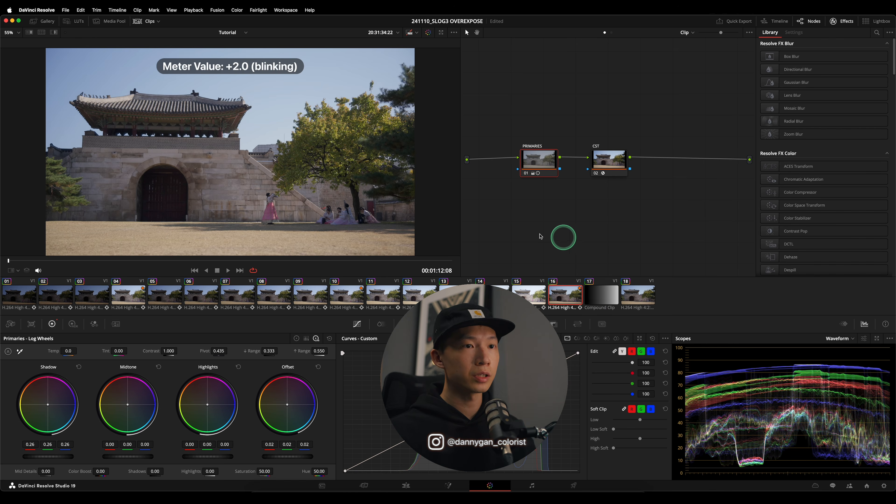
# - Play the corrected +2.0 (blinking) and +1.0 clips magnified on the dark gate doorway to compare shadow noise, and restore the fitted view
pyautogui.scroll(5, 212, 185)
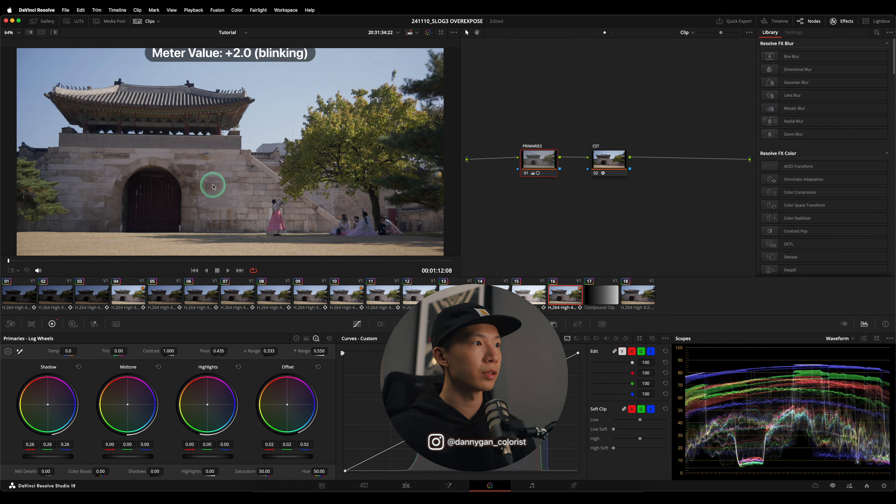
pyautogui.moveTo(169, 207); pyautogui.dragTo(306, 137)
pyautogui.scroll(5, 318, 145)
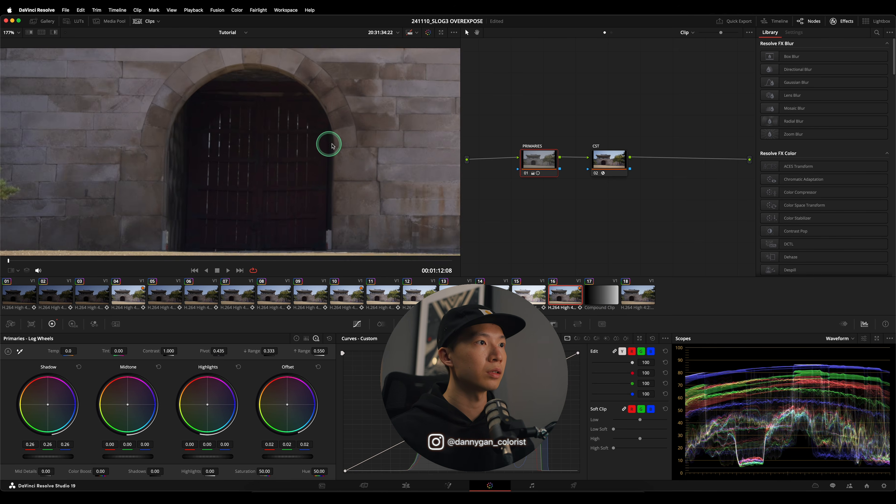
pyautogui.moveTo(393, 135); pyautogui.dragTo(317, 150)
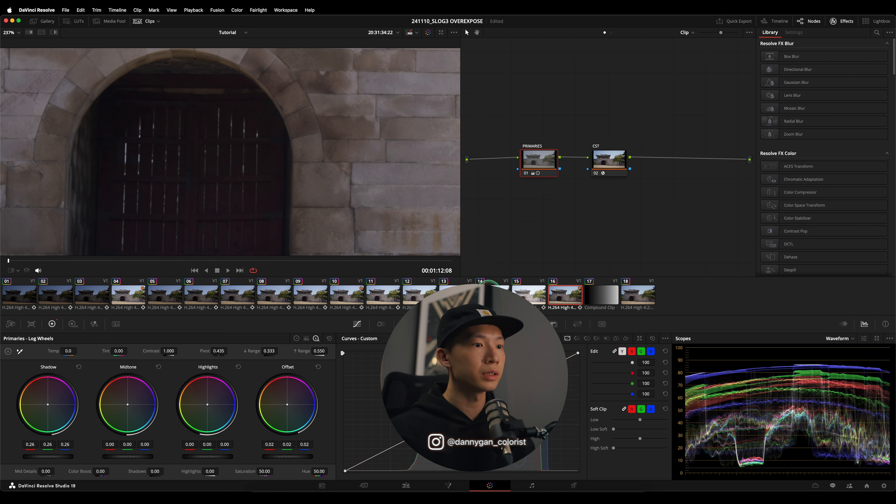
pyautogui.press('space')
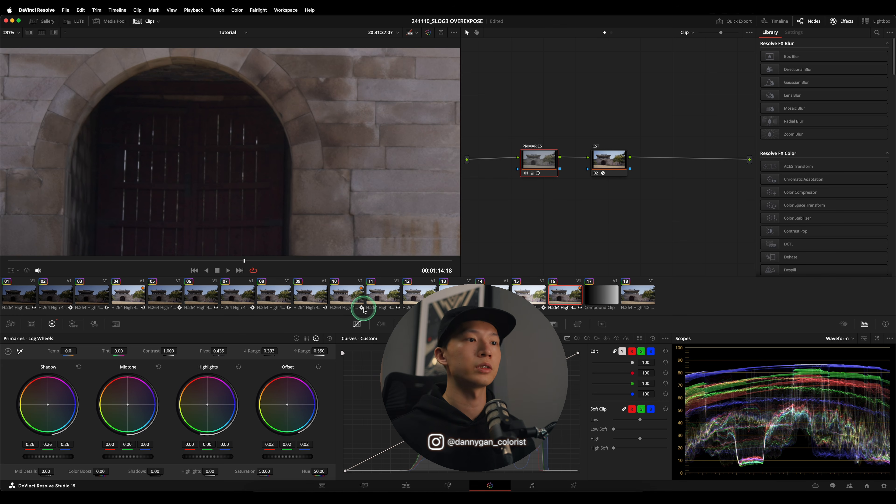
pyautogui.click(360, 298)
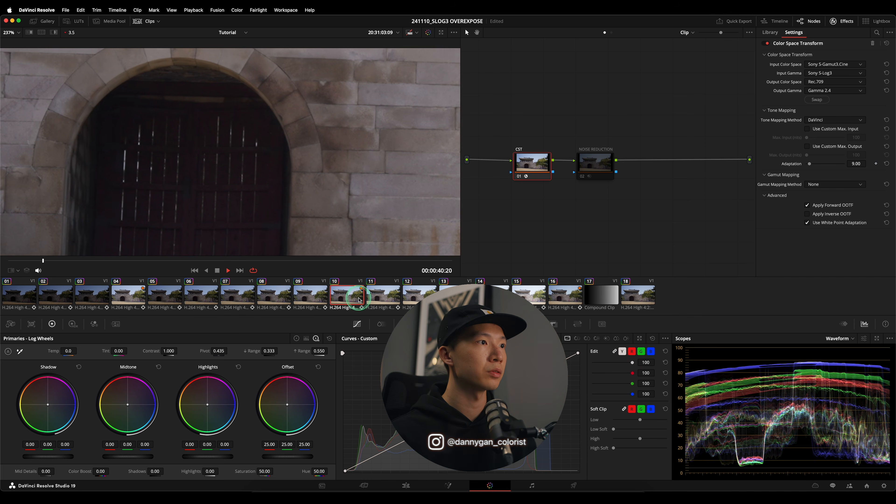
pyautogui.scroll(5, 199, 184)
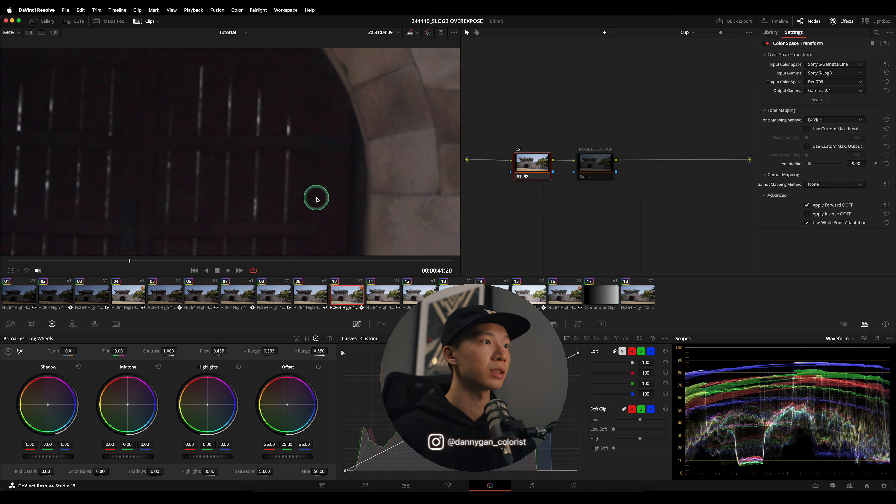
pyautogui.press('space')
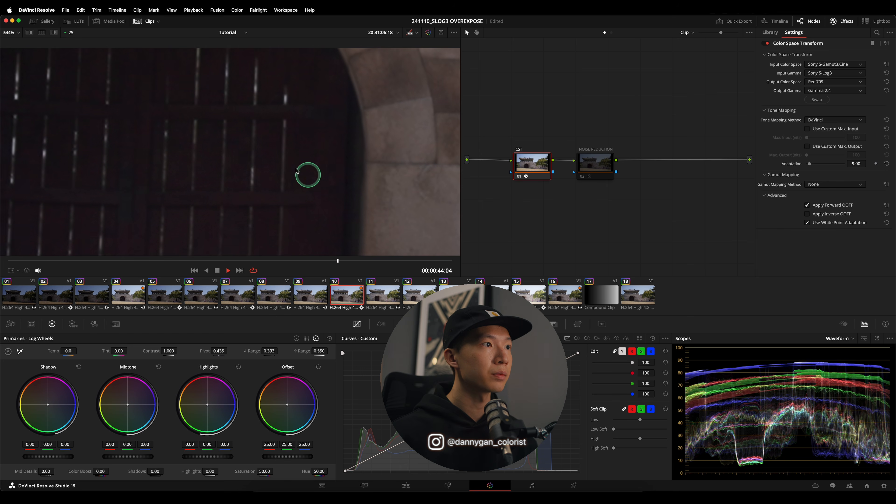
pyautogui.click(569, 298)
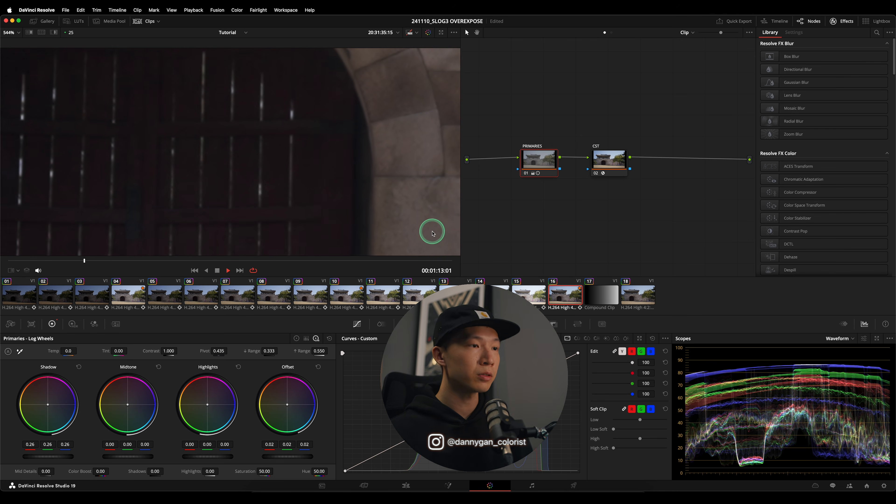
pyautogui.press('space')
pyautogui.hotkey('shift', 'z')
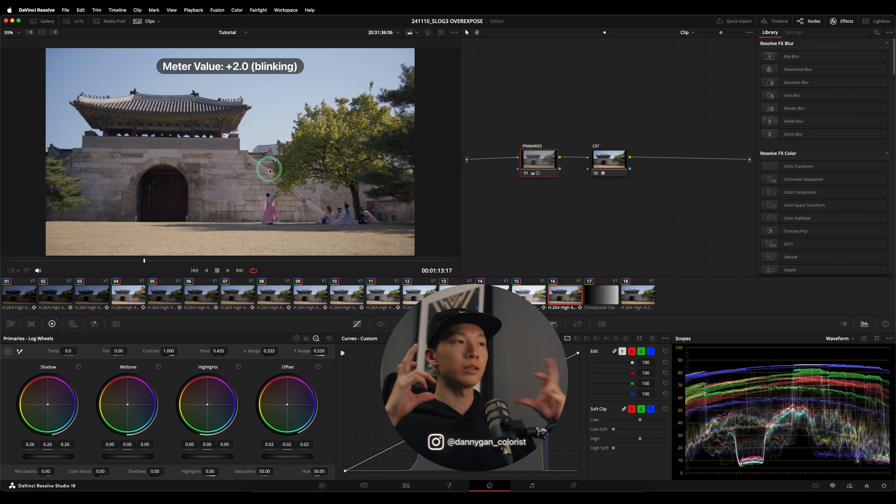
# - Compare the +2.0 (blinking) and +1.0 clips side by side in split screen, with grades bypassed and restored, and return to single view
pyautogui.press('space')
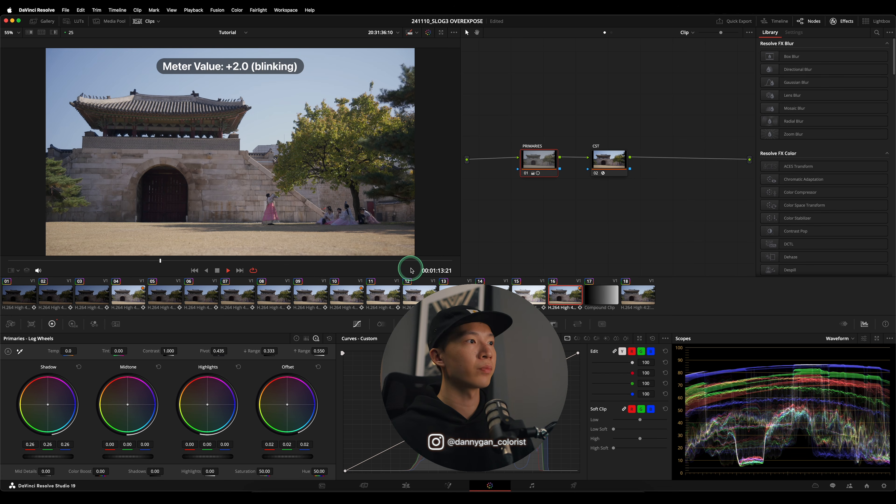
pyautogui.click(41, 32)
pyautogui.keyDown('super'); pyautogui.click(347, 295); pyautogui.keyUp('super')
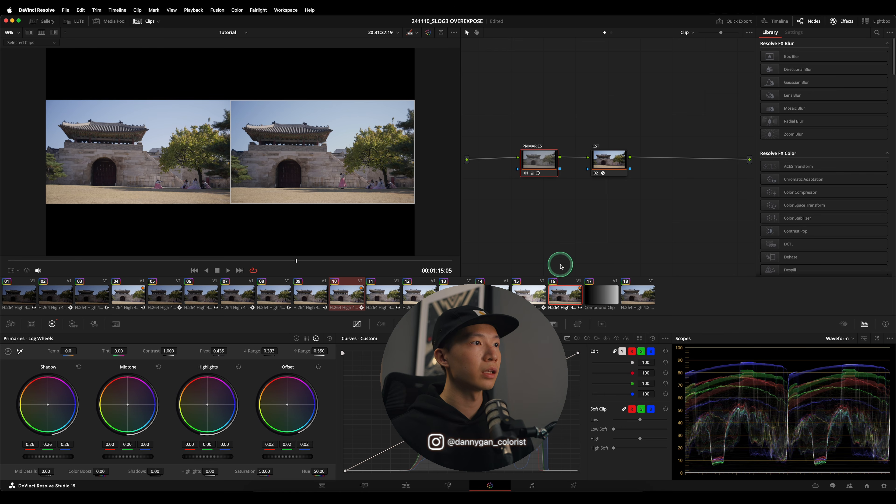
pyautogui.click(428, 34)
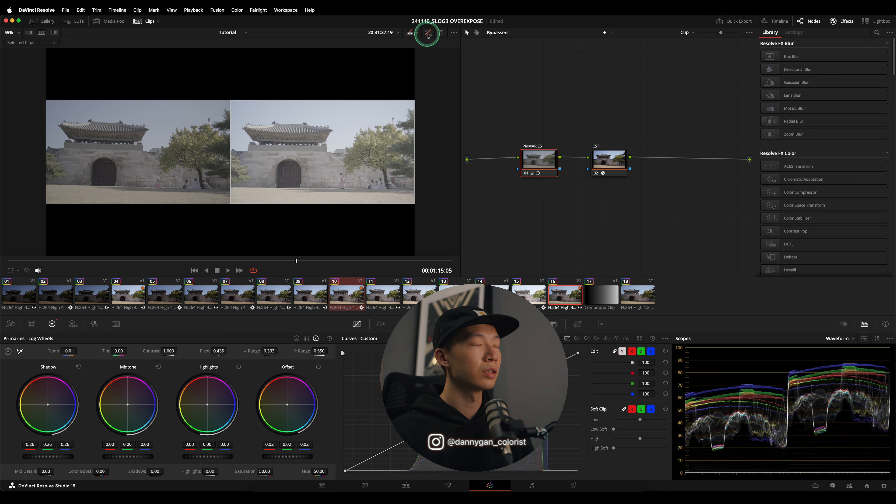
pyautogui.click(428, 33)
pyautogui.scroll(2, 116, 141)
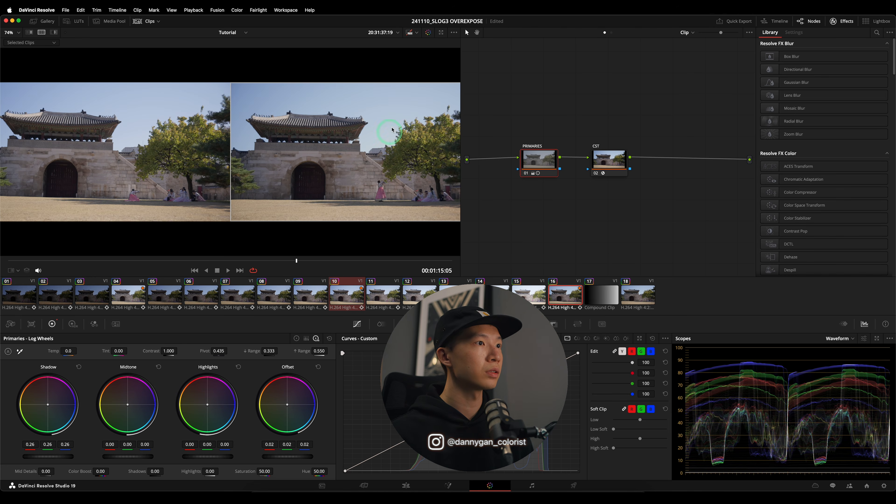
pyautogui.scroll(-1, 367, 150)
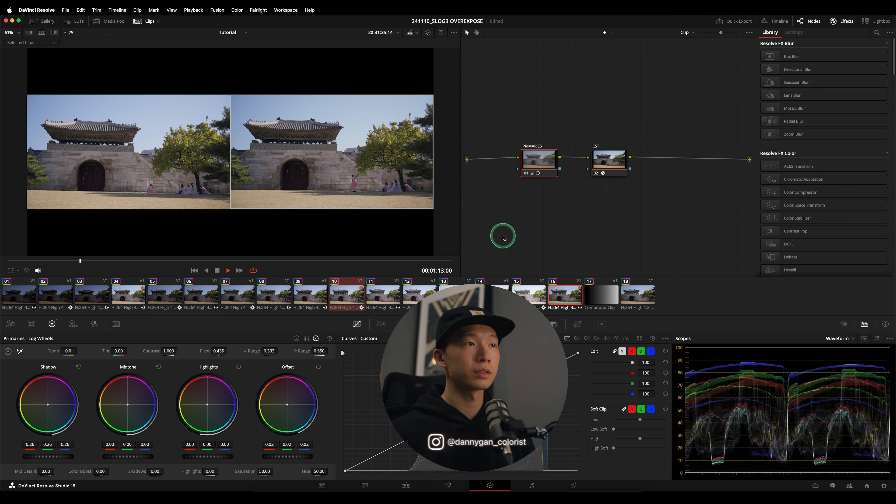
pyautogui.press('super+f')
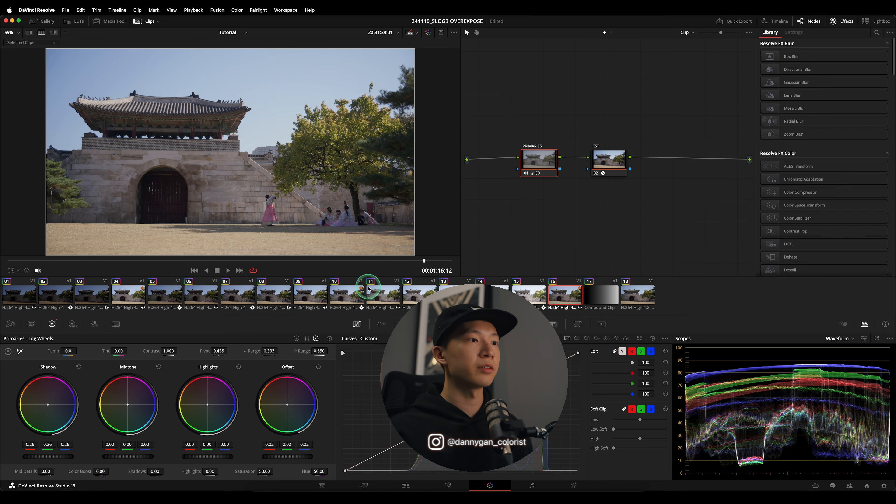
pyautogui.click(358, 295)
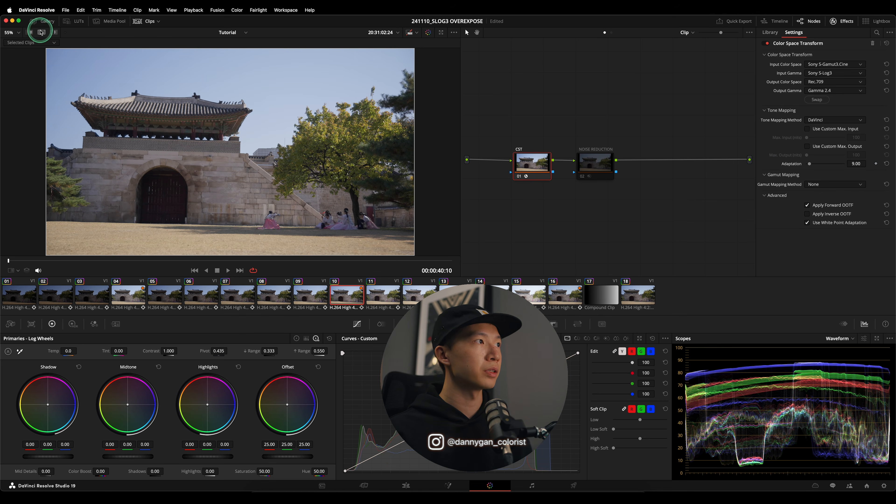
pyautogui.click(252, 100)
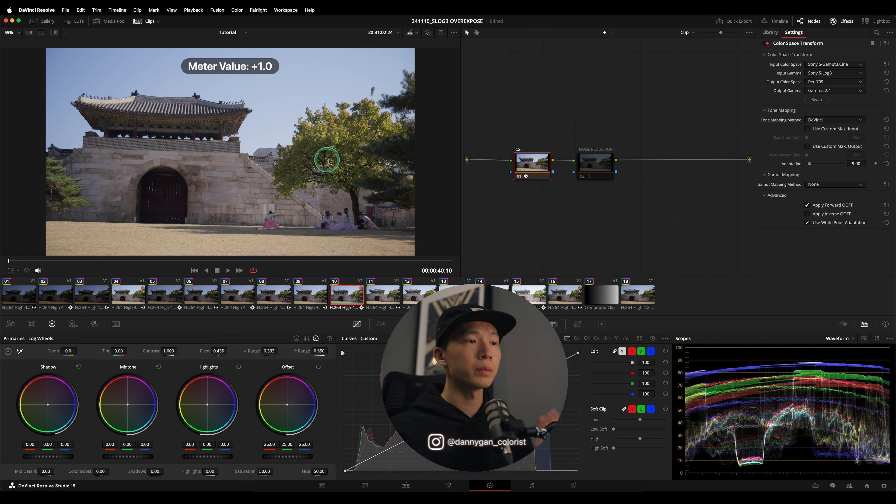
# - View the uncorrected +1.7, +2.0 and +2.0 (blinking) clips one after another to compare their exposure
pyautogui.click(422, 293)
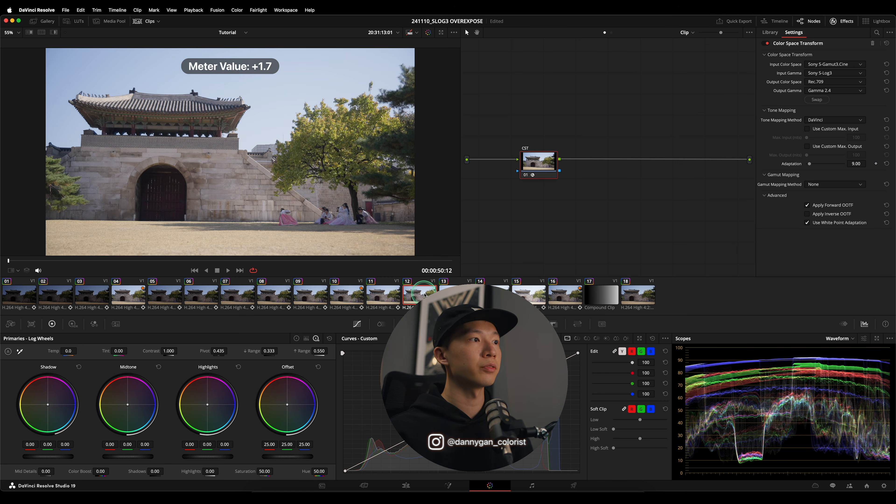
pyautogui.click(454, 294)
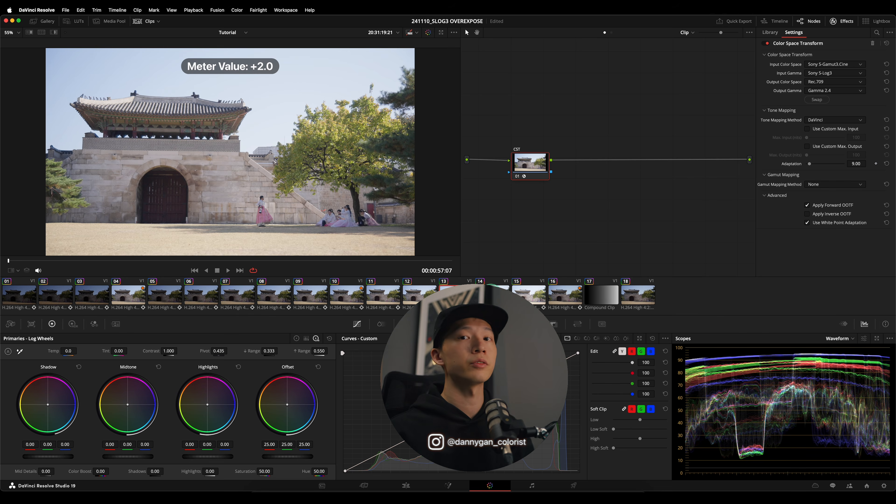
pyautogui.click(532, 288)
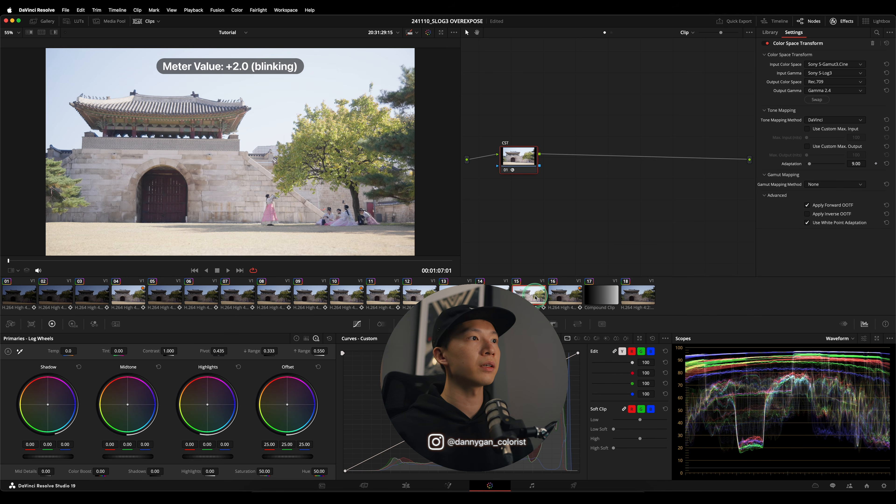
# - Scrub clip 18 to its overexposed frames near the end and lower the Offset to -14.13
pyautogui.click(631, 293)
pyautogui.moveTo(219, 261); pyautogui.dragTo(412, 262)
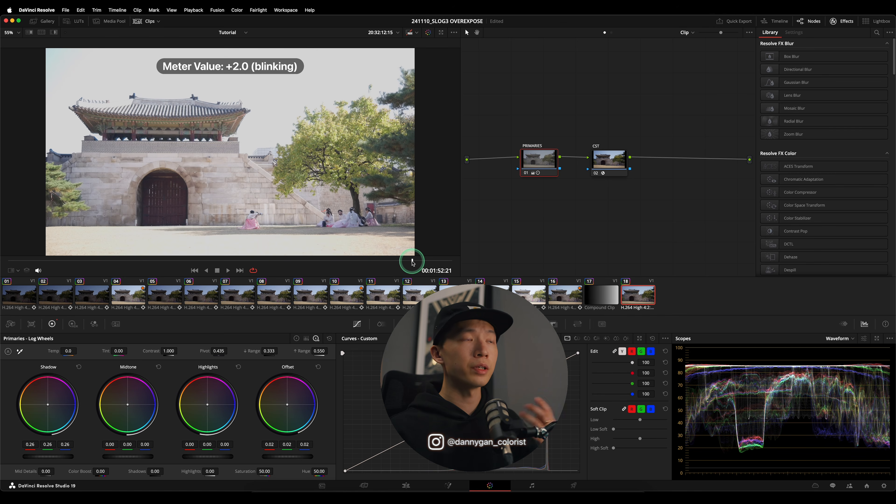
pyautogui.moveTo(395, 266)
pyautogui.mouseDown()
pyautogui.moveTo(7, 280)
pyautogui.moveTo(140, 260)
pyautogui.moveTo(260, 260)
pyautogui.moveTo(7, 273)
pyautogui.moveTo(409, 270)
pyautogui.moveTo(404, 274)
pyautogui.mouseUp()
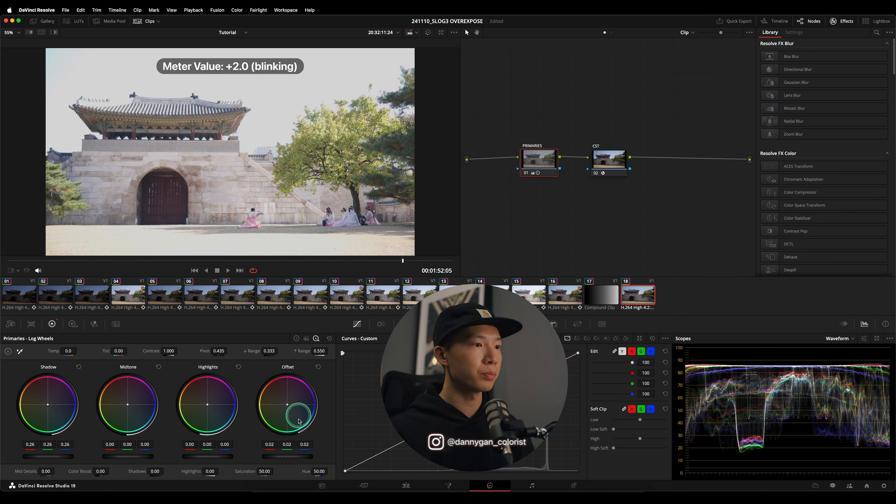
pyautogui.moveTo(295, 457); pyautogui.dragTo(148, 464)
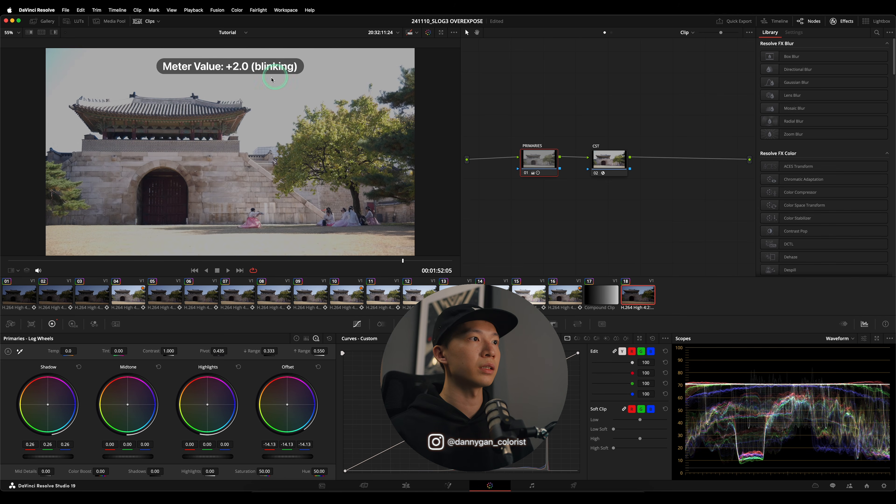
# - Compare the darkened clip 18 with the corrected +2.0 (blinking) clip 16, scrubbing clip 18 from its start to its end
pyautogui.click(559, 298)
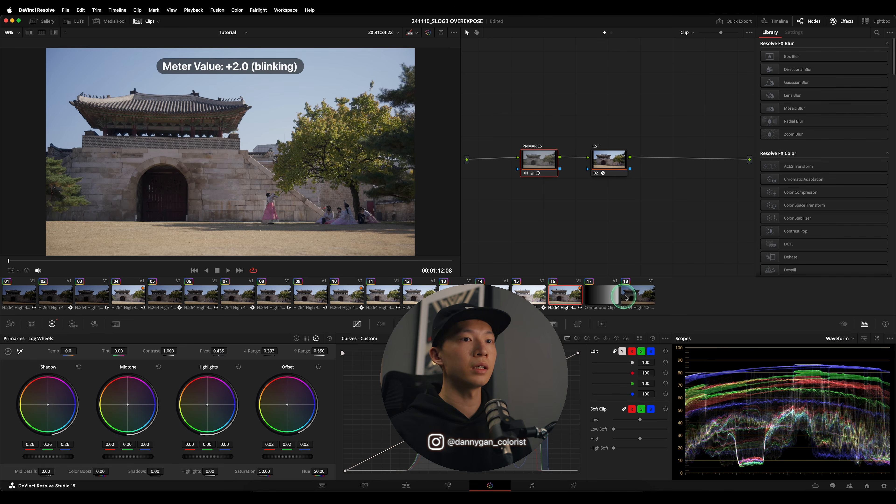
pyautogui.click(626, 298)
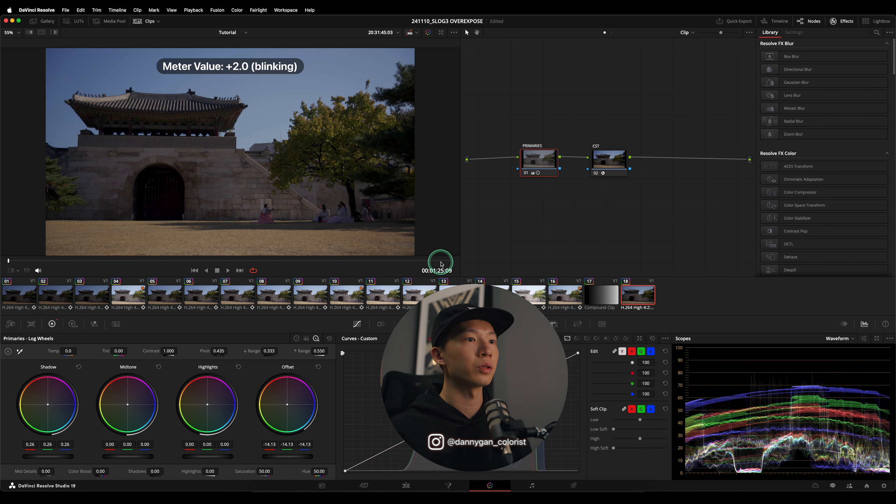
pyautogui.moveTo(442, 264); pyautogui.dragTo(472, 263)
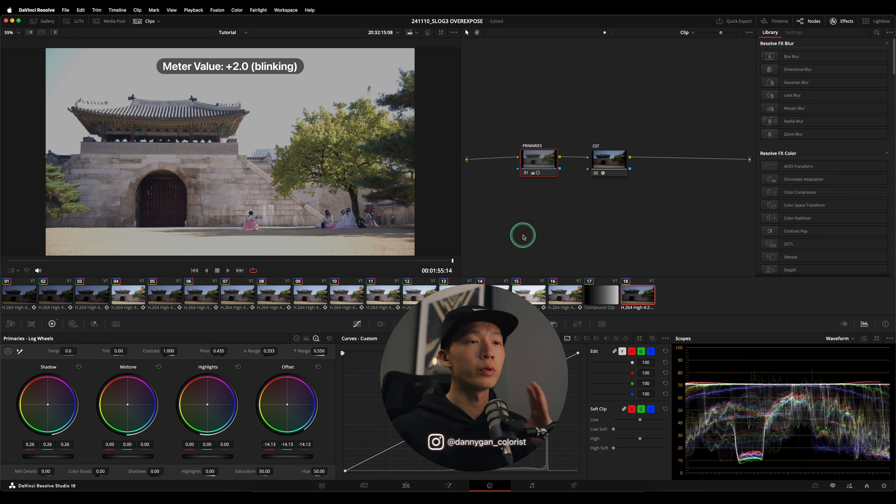
# - Enable the NOISE REDUCTION node on the -1.0 clip while inspecting the dark gate doorway
pyautogui.click(121, 307)
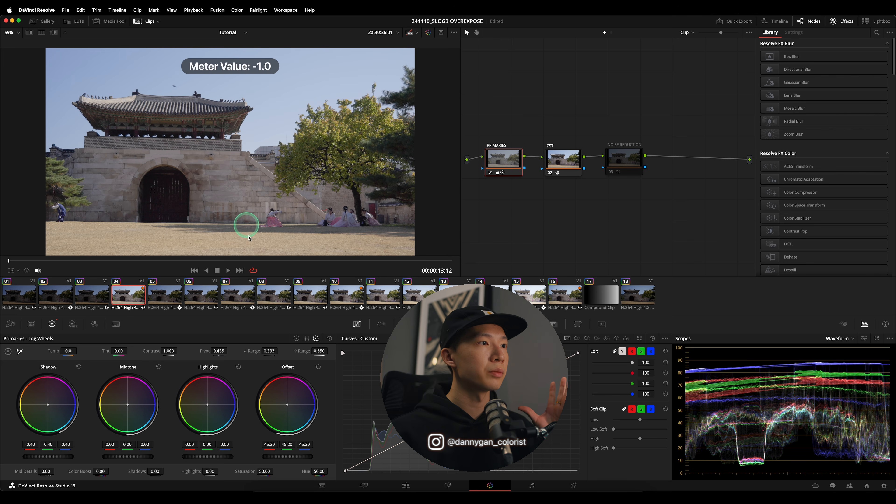
pyautogui.scroll(5, 160, 200)
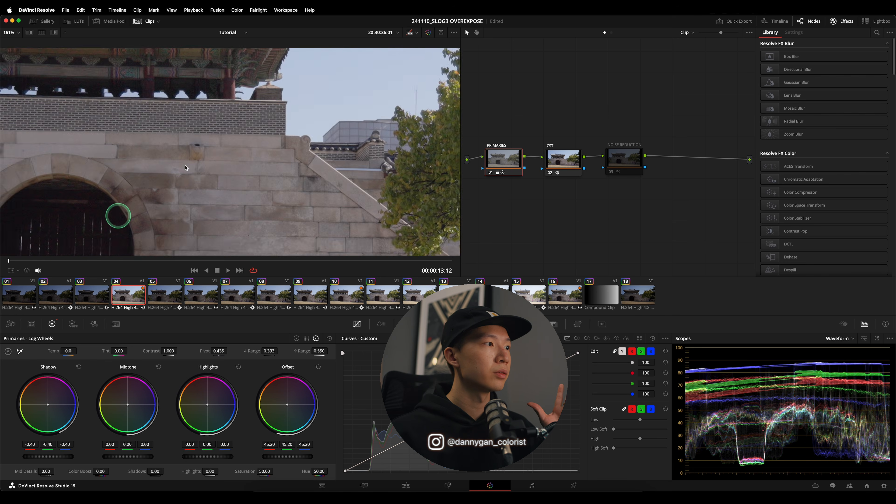
pyautogui.scroll(3, 210, 156)
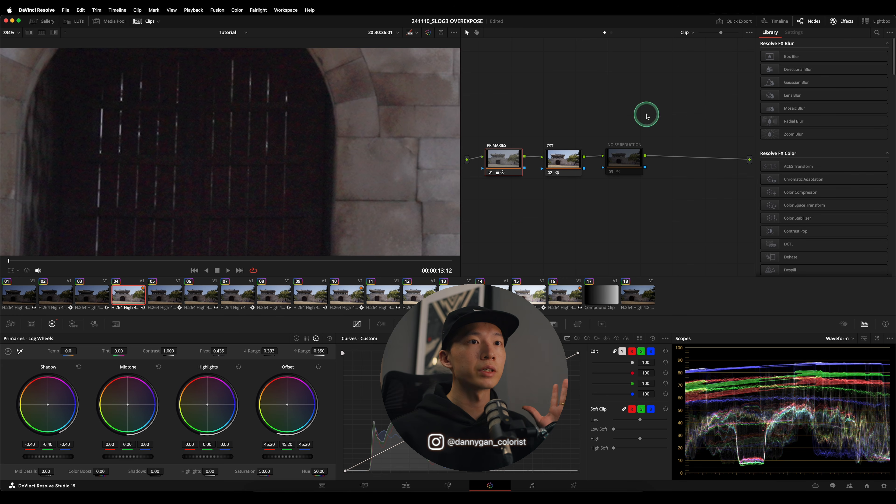
pyautogui.click(635, 146)
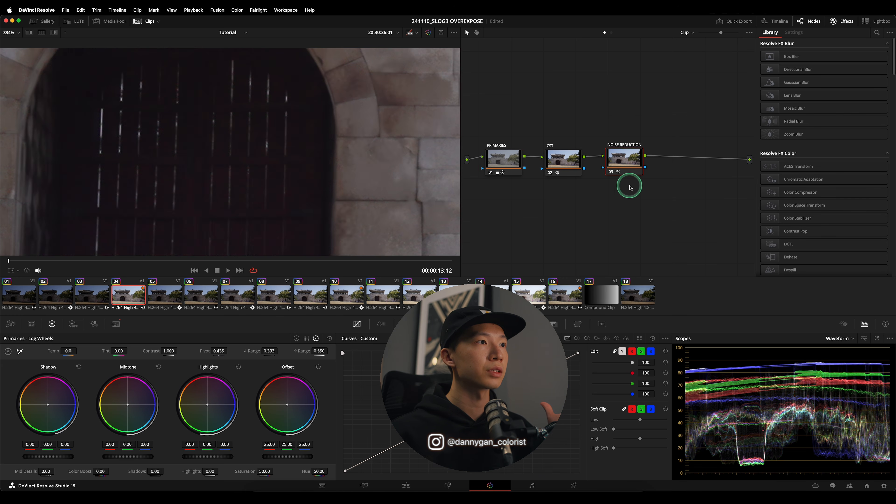
# - Compare the magnified doorway with noise reduction off and on, and examine the node's Motion Effects settings
pyautogui.scroll(2, 277, 178)
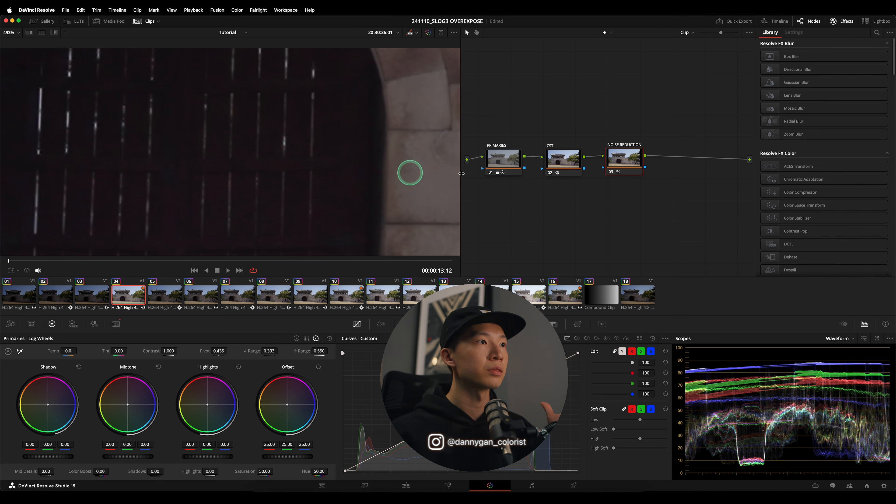
pyautogui.click(612, 172)
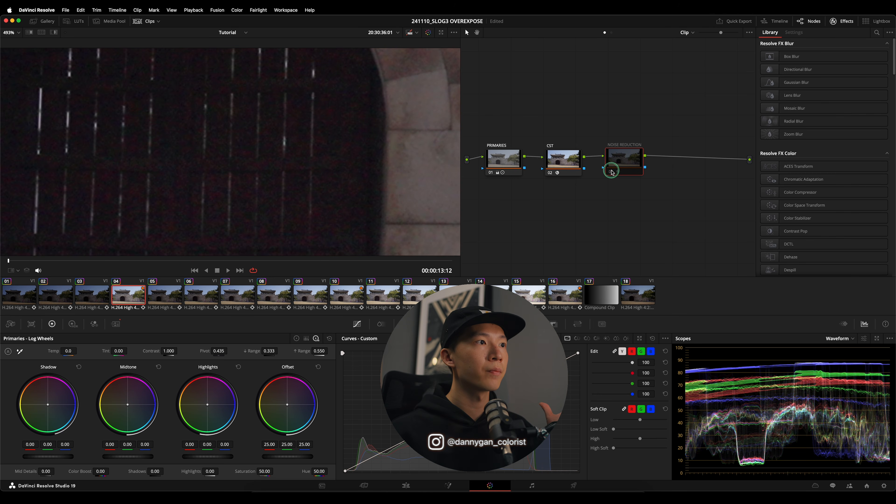
pyautogui.click(612, 172)
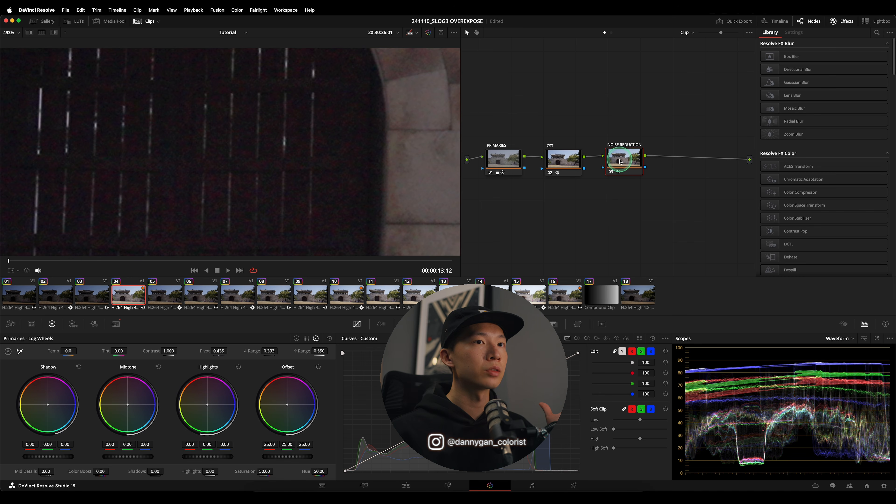
pyautogui.click(116, 325)
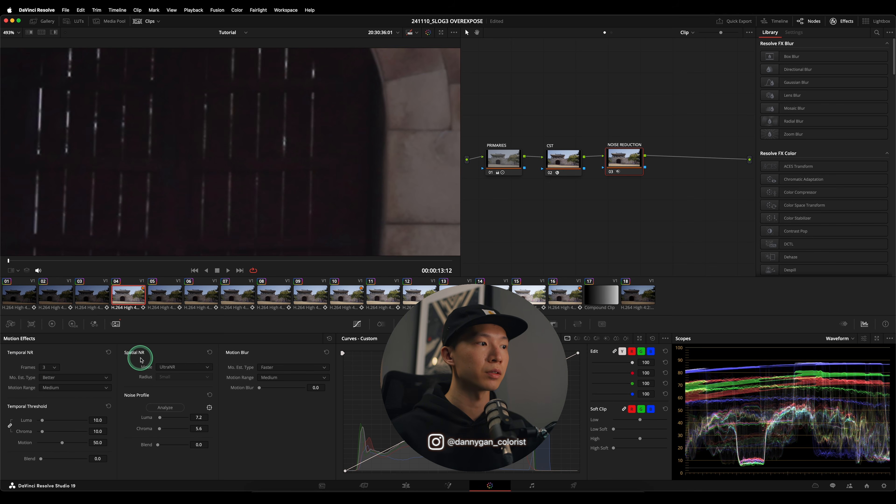
pyautogui.scroll(-5, 255, 153)
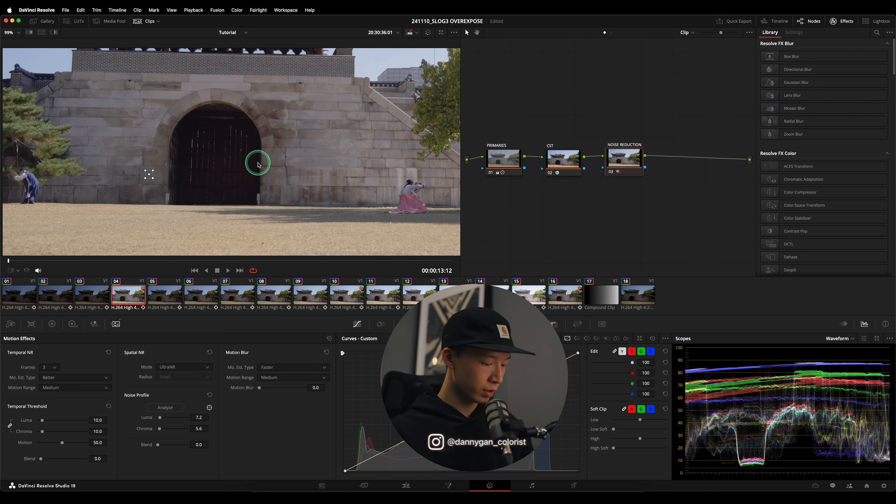
# - Play back the noise-reduced -1.0 clip with the whole frame in view
pyautogui.scroll(-2, 259, 165)
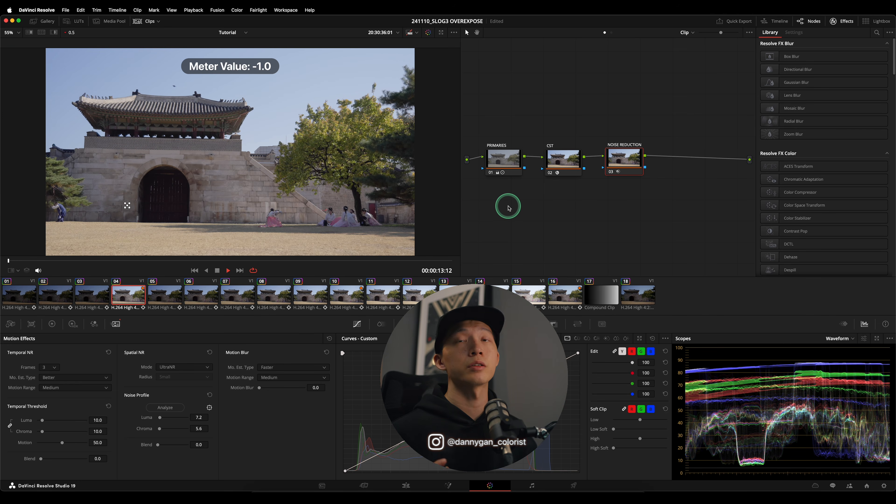
pyautogui.press('space')
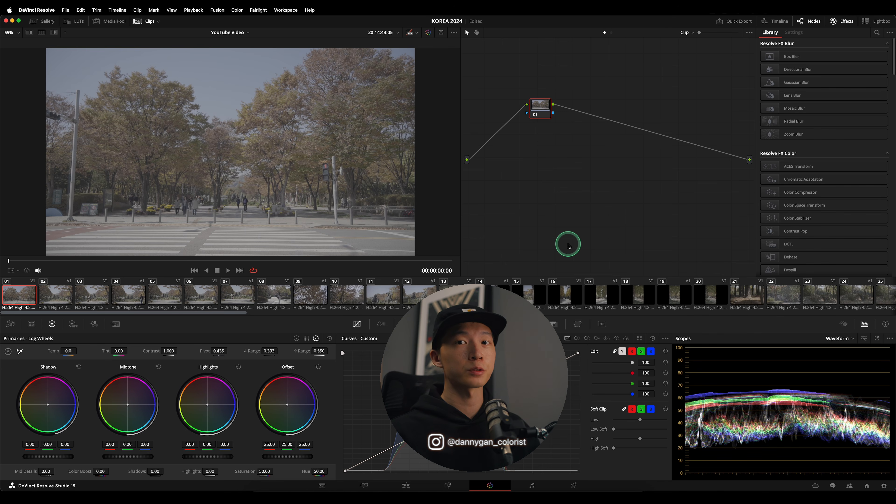
# - Survey all clips of the KOREA 2024 timeline in the Lightbox with clip info shown and smaller thumbnails
pyautogui.click(886, 24)
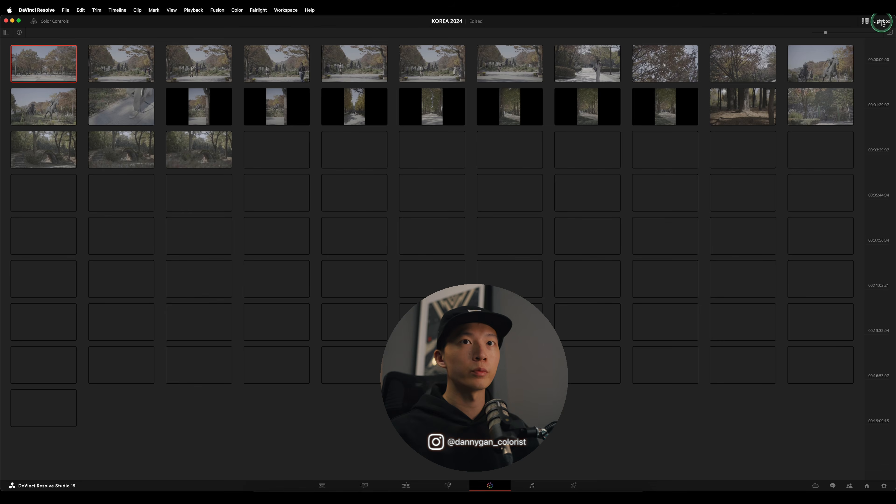
pyautogui.click(16, 35)
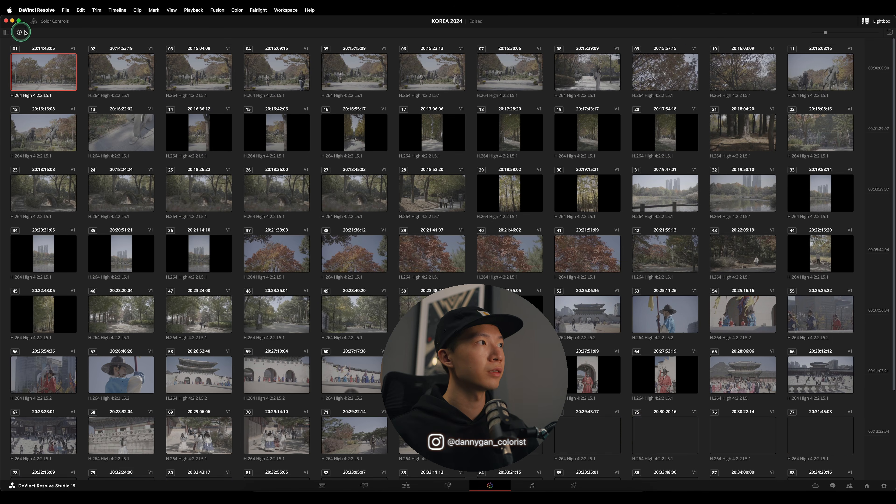
pyautogui.moveTo(825, 33); pyautogui.dragTo(821, 33)
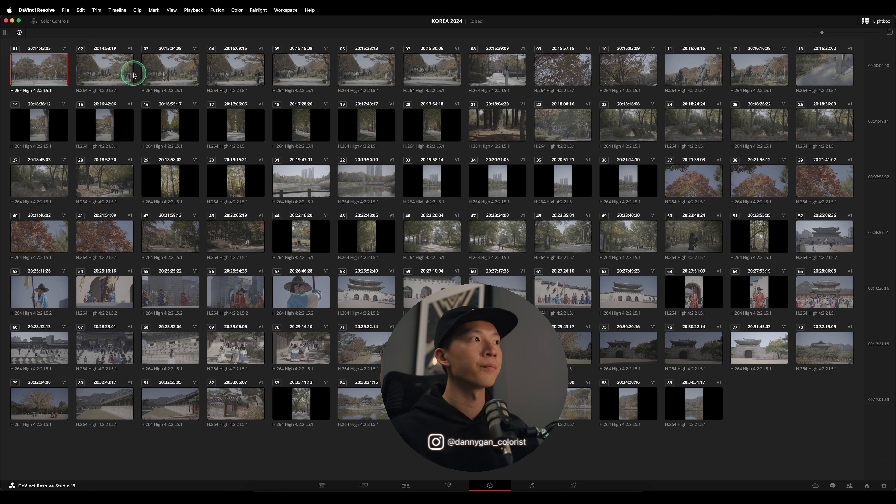
pyautogui.click(867, 31)
# - Apply a configured Color Space Transform to clip 01's node and line the node up with the graph's input and output
pyautogui.click(801, 200)
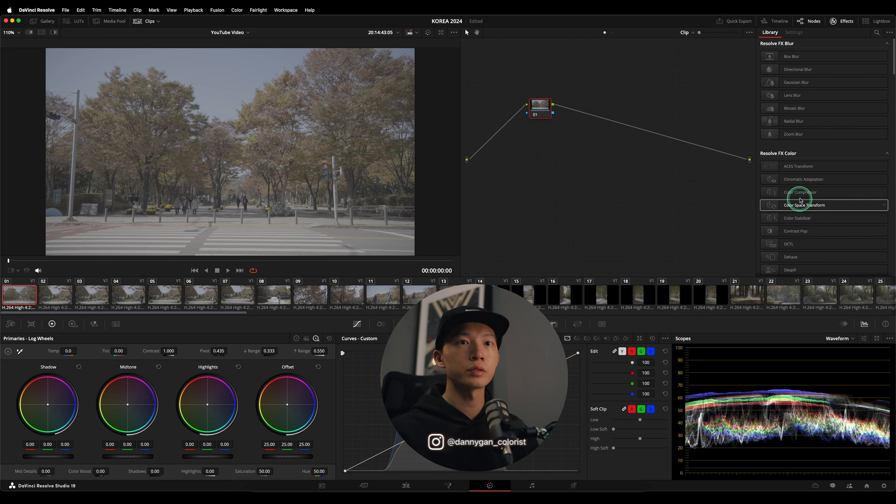
pyautogui.moveTo(805, 209); pyautogui.dragTo(540, 109)
pyautogui.click(857, 66)
pyautogui.click(855, 118)
pyautogui.click(608, 208)
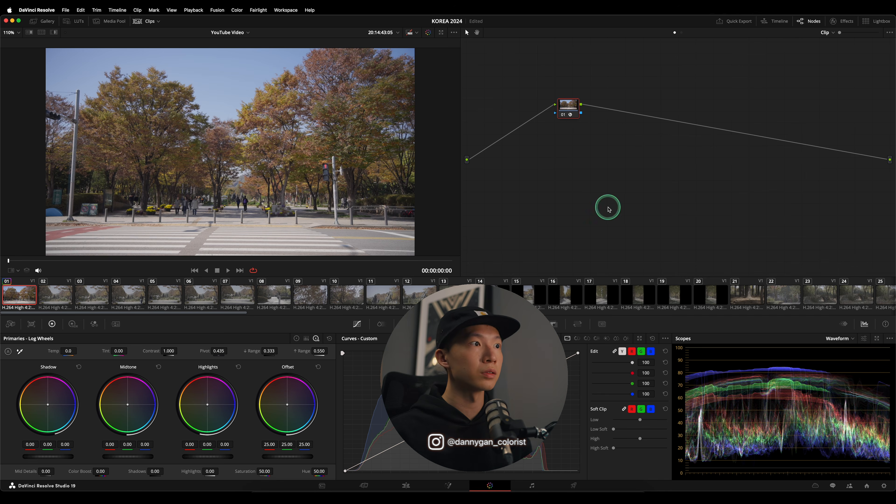
pyautogui.moveTo(562, 105); pyautogui.dragTo(540, 158)
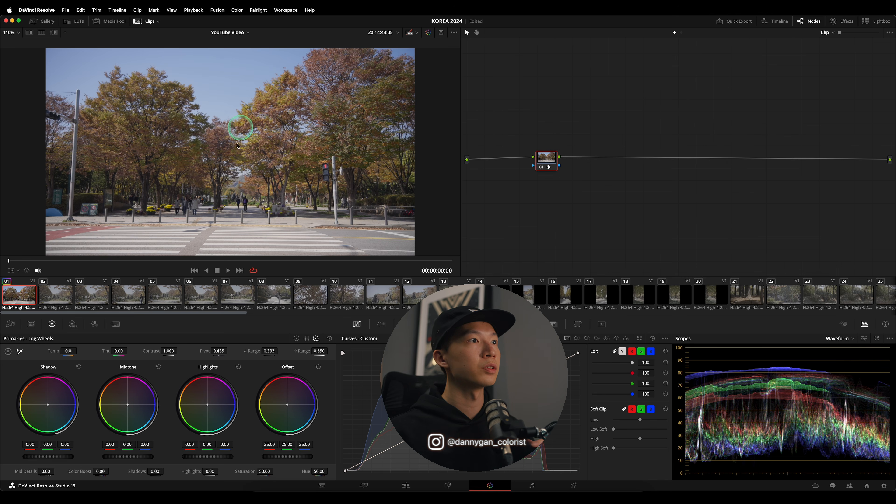
# - Add a node before the Color Space Transform node and set its Color Boost to 18.50
pyautogui.hotkey('alt', 's')
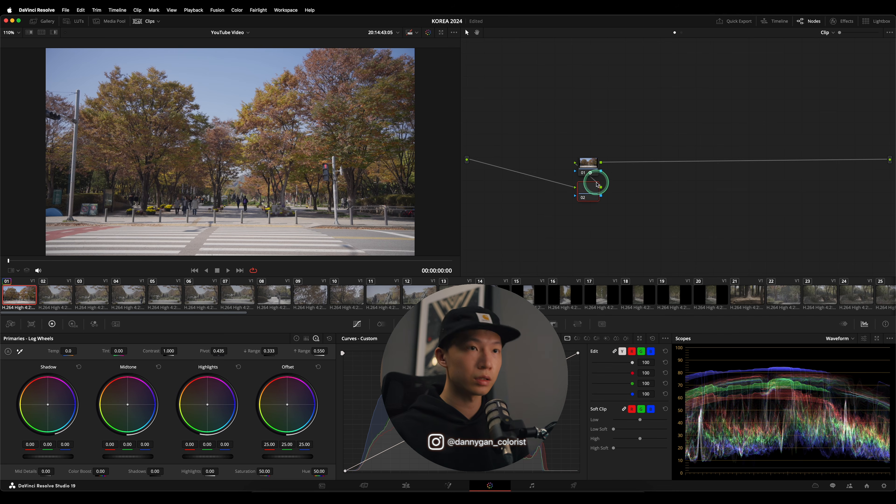
pyautogui.moveTo(553, 161); pyautogui.dragTo(537, 170)
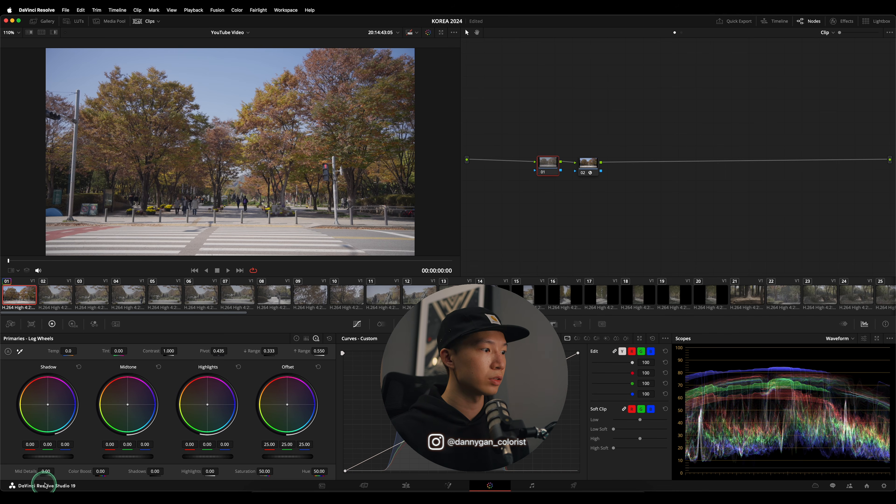
pyautogui.moveTo(100, 471); pyautogui.dragTo(112, 471)
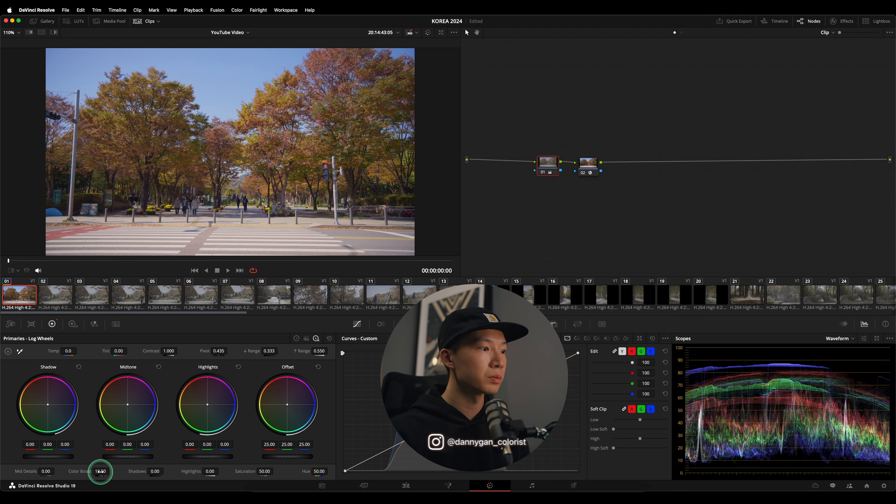
# - Raise the first node's Gamma to 0.02 and label the two nodes PRIMARIES and CST
pyautogui.click(296, 338)
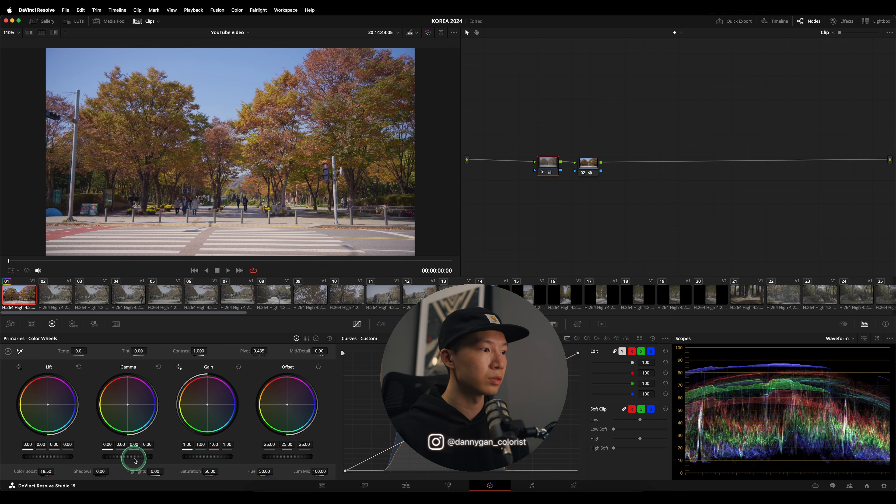
pyautogui.moveTo(140, 458); pyautogui.dragTo(160, 458)
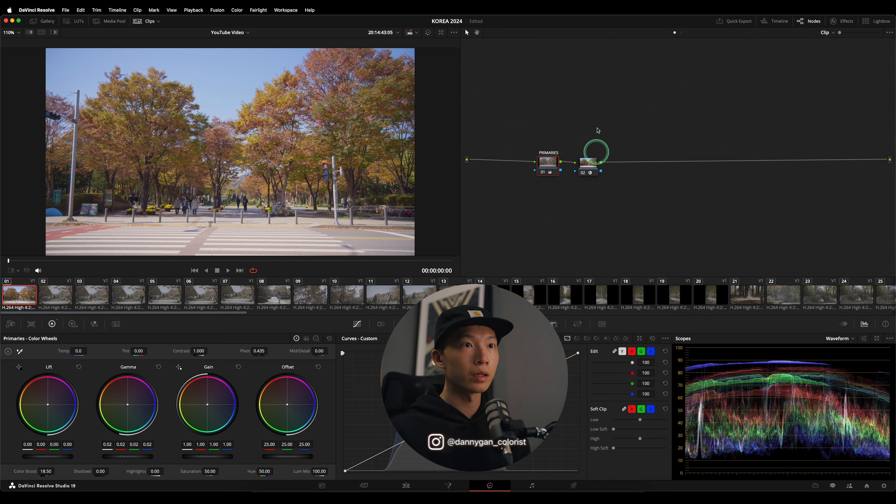
pyautogui.click(592, 163)
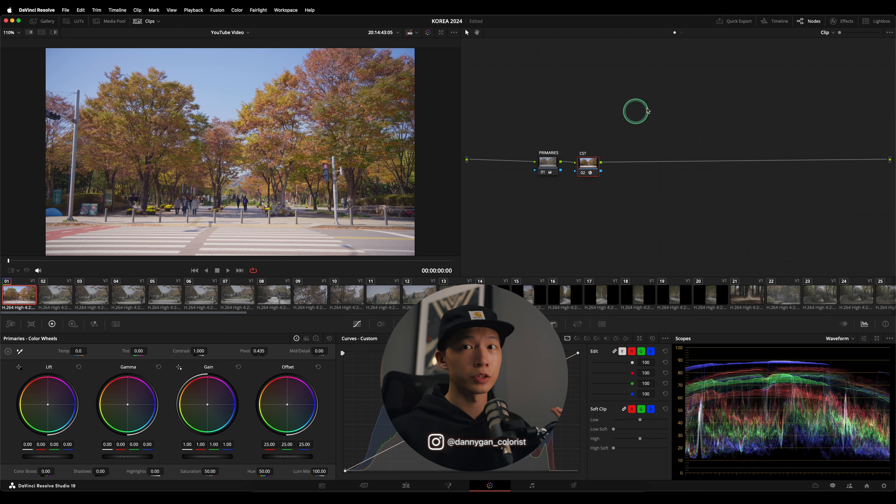
# - Select all timeline clips in the Lightbox and replace their grades with clip 01's grade
pyautogui.click(871, 22)
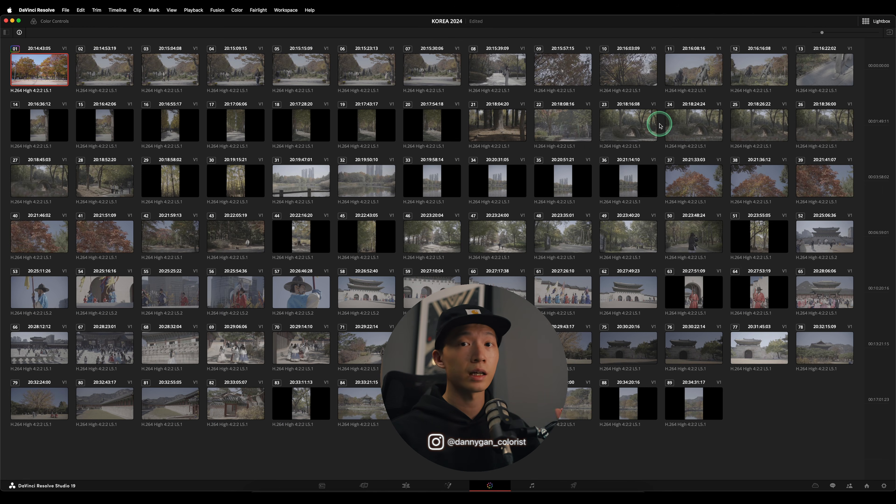
pyautogui.keyDown('shift'); pyautogui.click(669, 394); pyautogui.keyUp('shift')
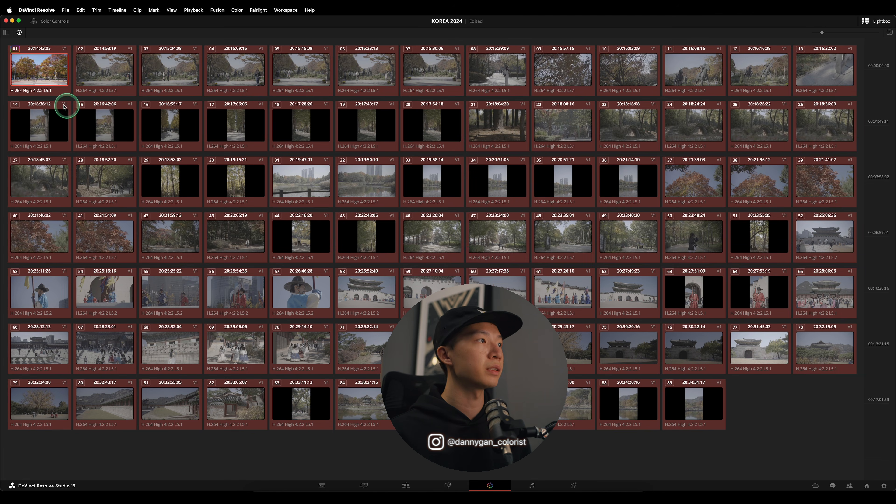
pyautogui.middleClick(51, 76)
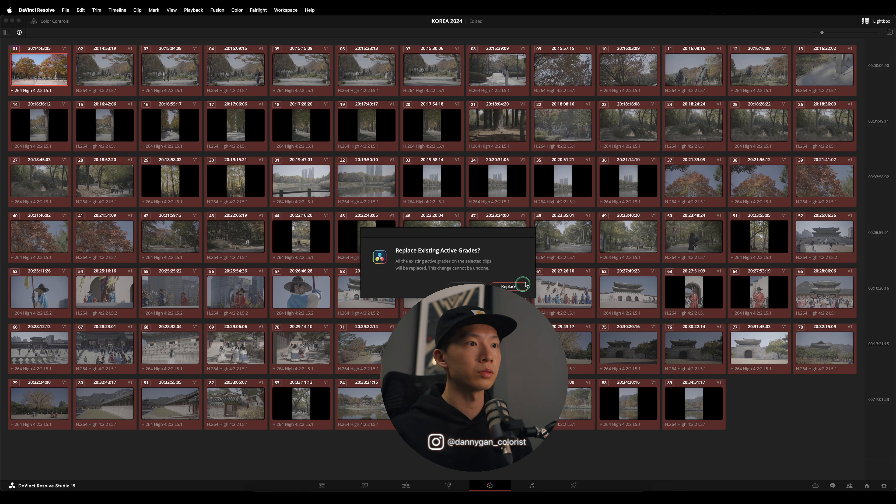
pyautogui.click(511, 286)
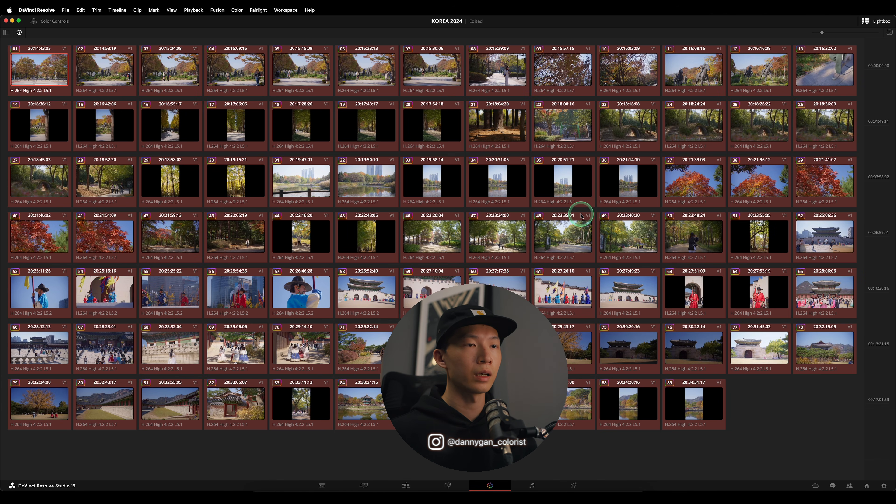
# - Open clip 47 from the Lightbox and review the graded park clips from there to clip 50
pyautogui.click(506, 238)
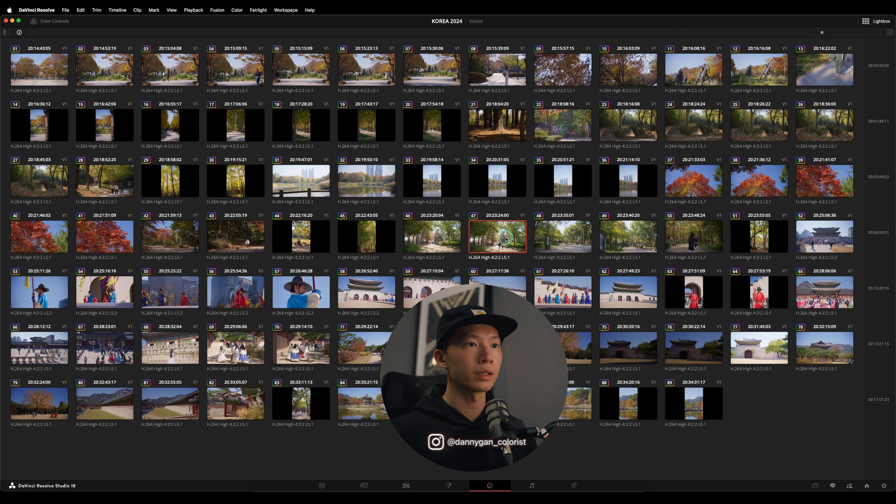
pyautogui.click(861, 27)
pyautogui.press('space')
pyautogui.press('space')
pyautogui.press('Down')
pyautogui.click(536, 302)
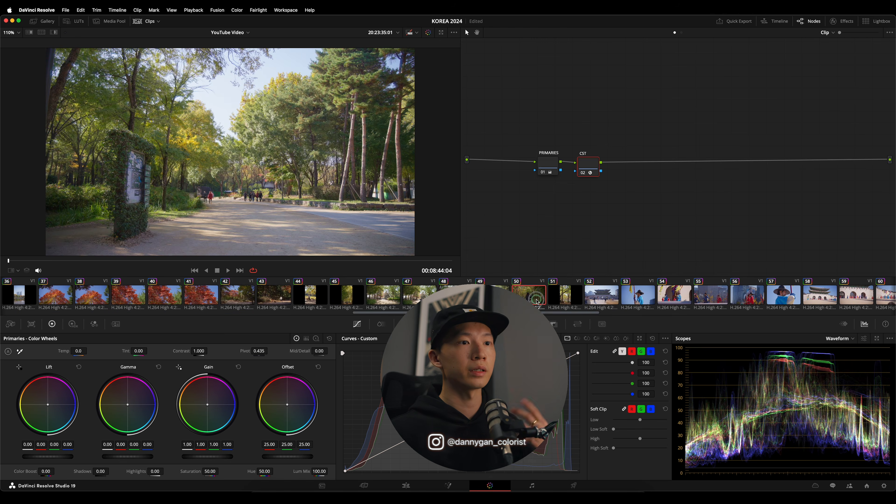
# - Play the graded palace guard clips 53, 54, 55 and 57 to check their colors
pyautogui.click(610, 295)
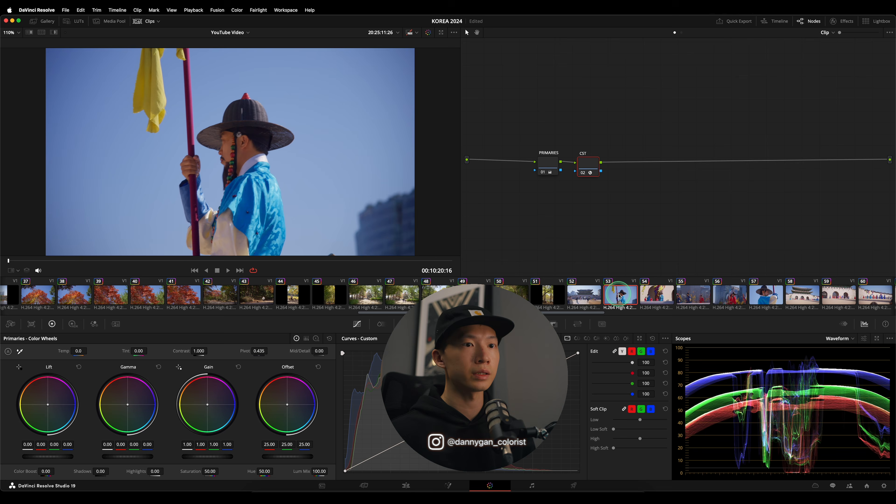
pyautogui.press('space')
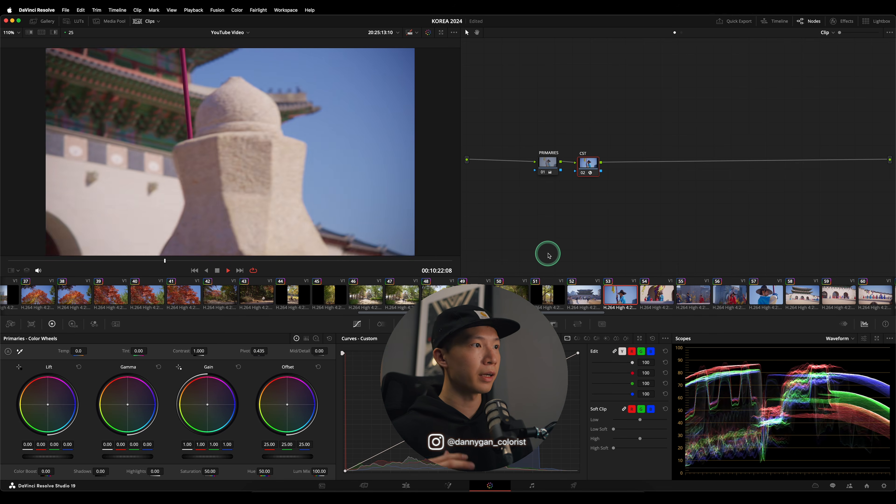
pyautogui.press('space')
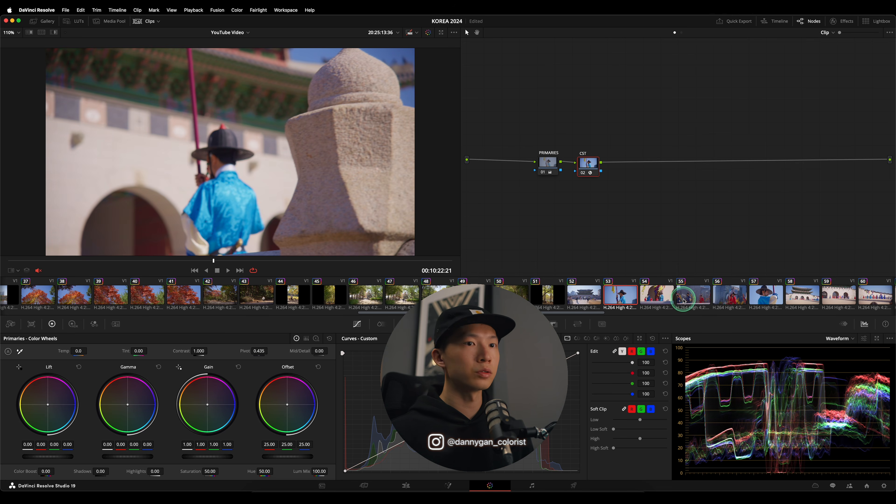
pyautogui.click(631, 297)
pyautogui.press('space')
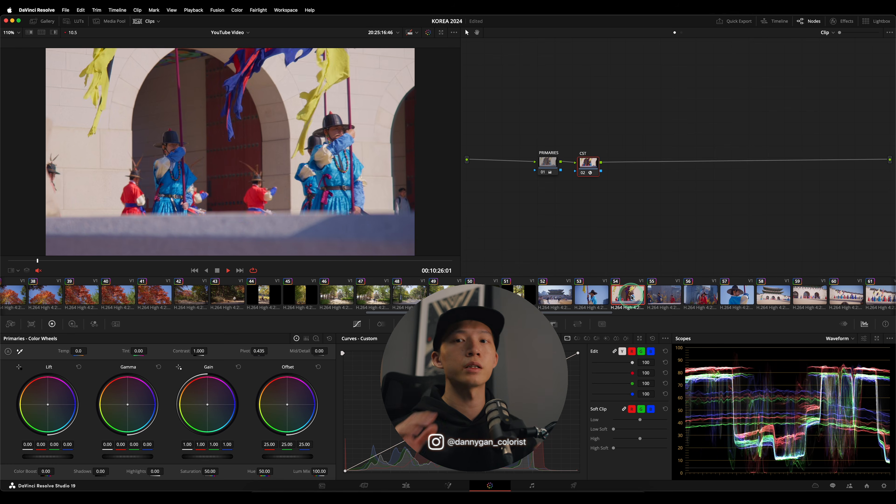
pyautogui.press('space')
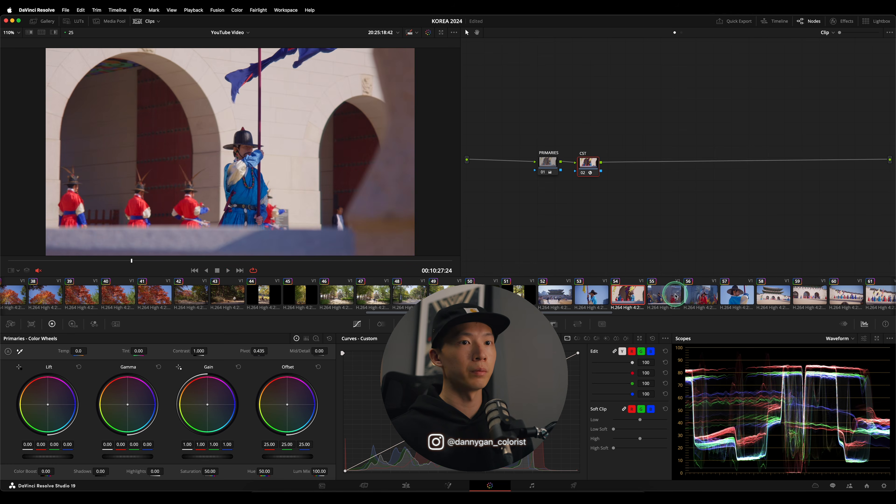
pyautogui.click(674, 296)
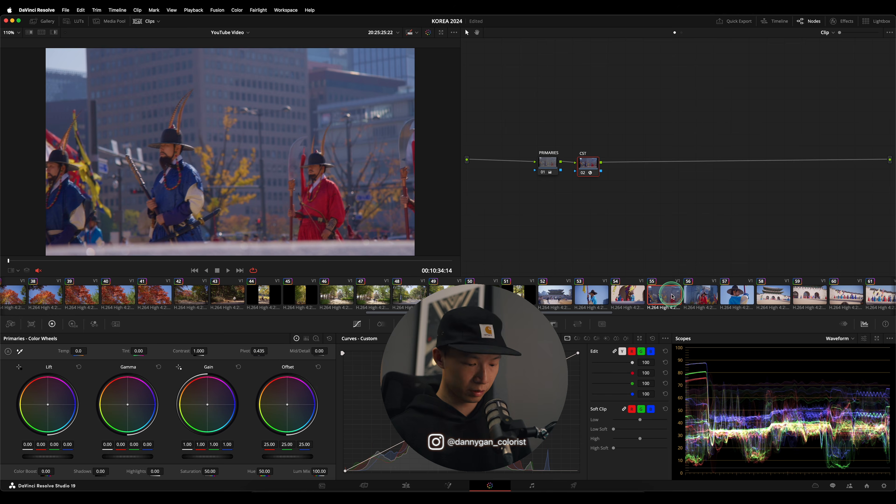
pyautogui.press('space')
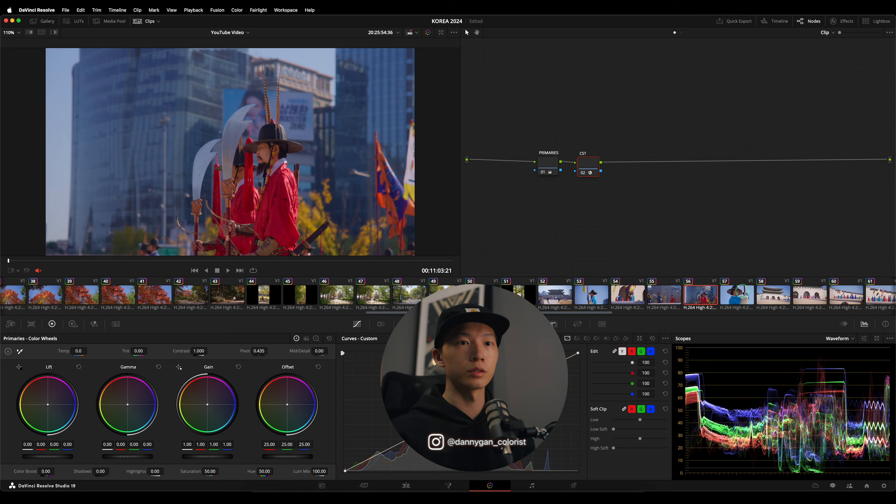
pyautogui.click(724, 296)
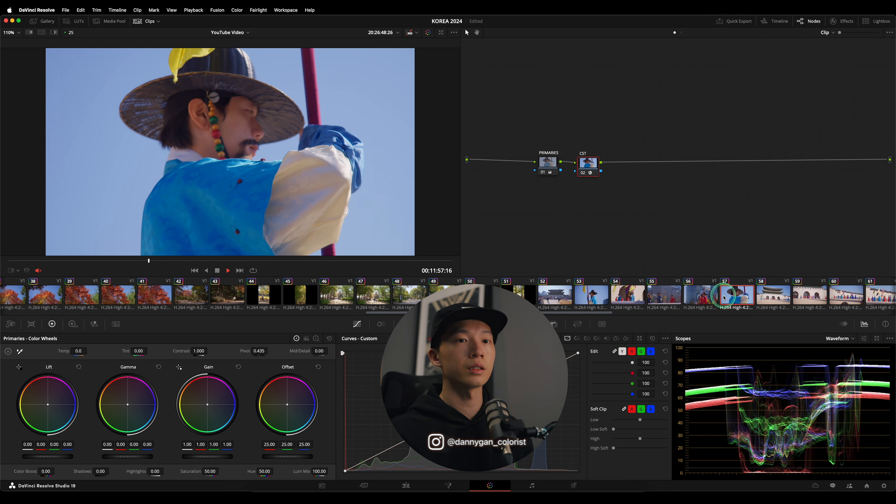
# - Play clips 61 and 60 to check the grade on the guards lined up along the wall
pyautogui.hscroll(7, 725, 297)
pyautogui.click(631, 296)
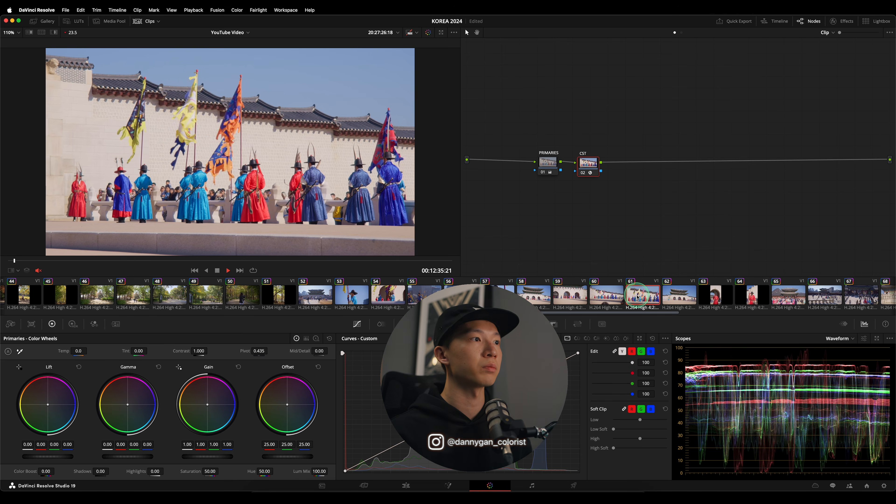
pyautogui.click(607, 297)
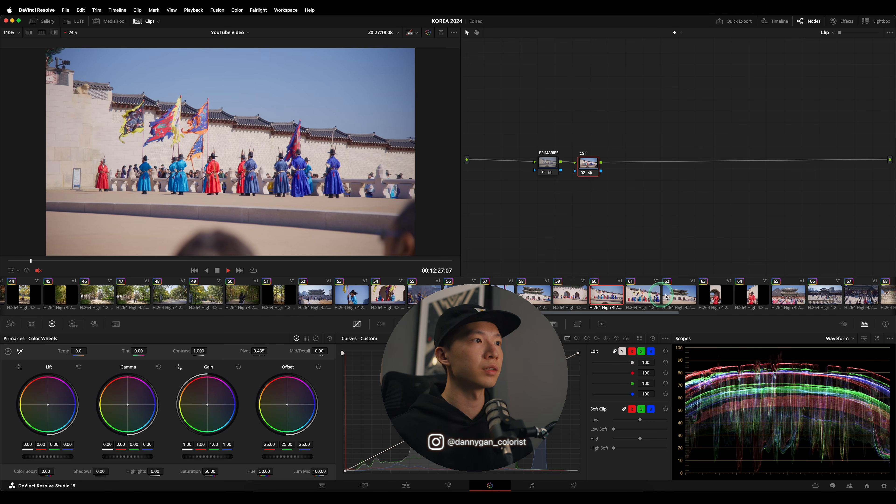
# - Review the grade on the dark gate in clip 75, and play clips 80, 82 and 84
pyautogui.hscroll(9, 767, 298)
pyautogui.hscroll(9, 766, 297)
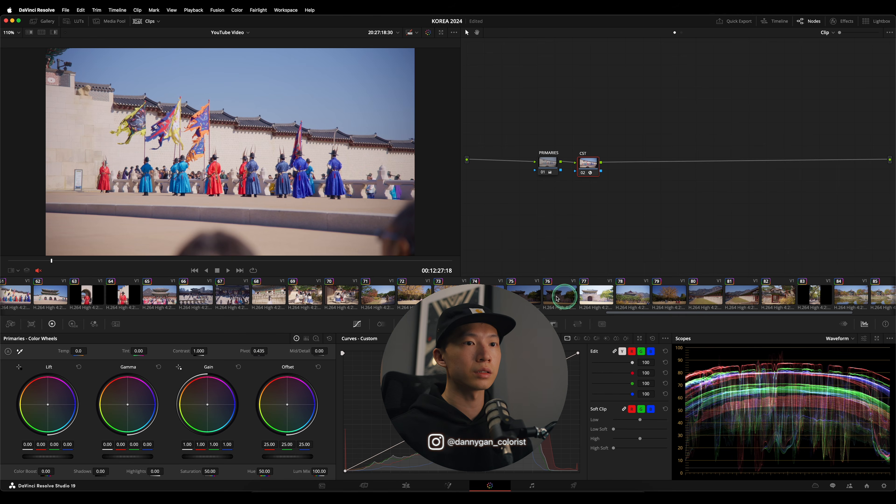
pyautogui.click(528, 298)
pyautogui.hscroll(1, 673, 298)
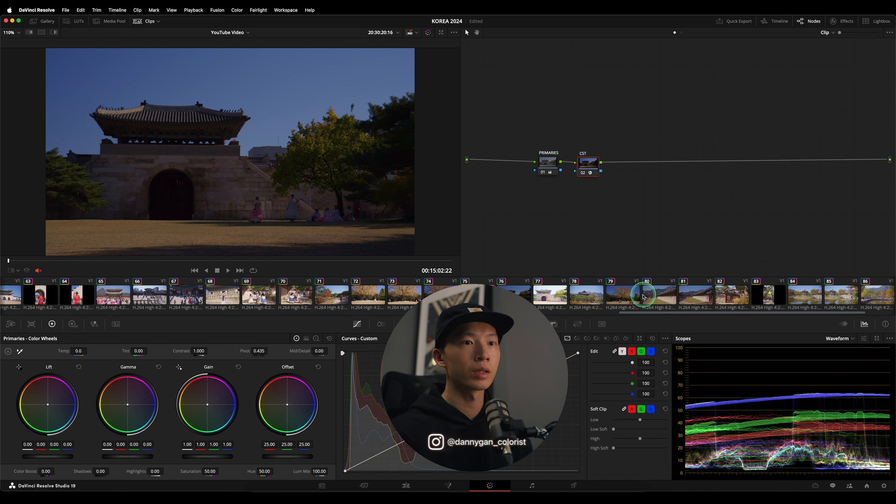
pyautogui.click(659, 296)
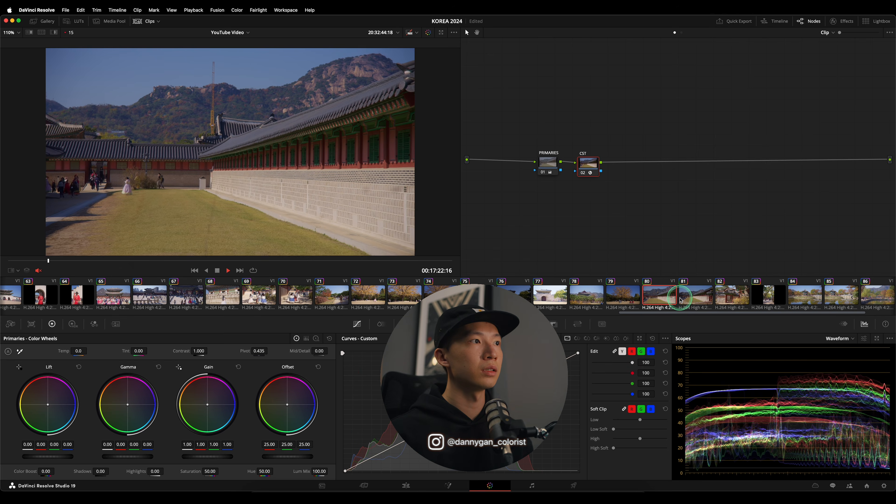
pyautogui.click(733, 298)
pyautogui.press('space')
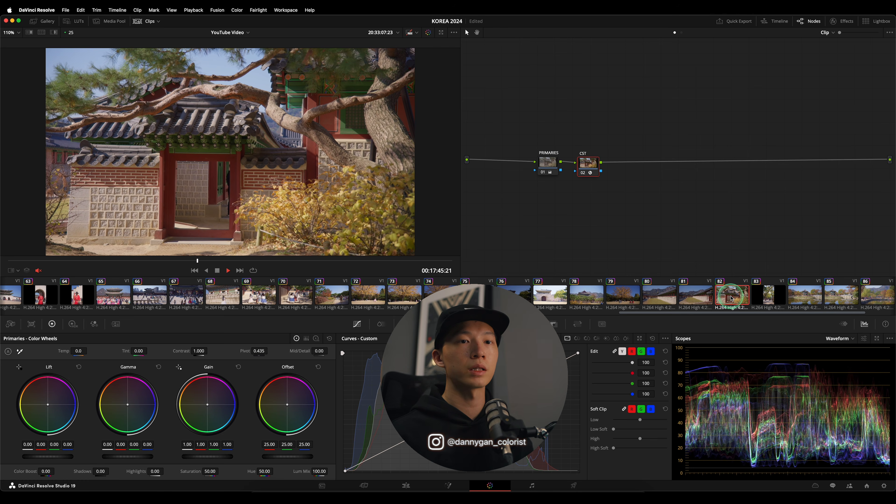
pyautogui.click(801, 296)
pyautogui.press('space')
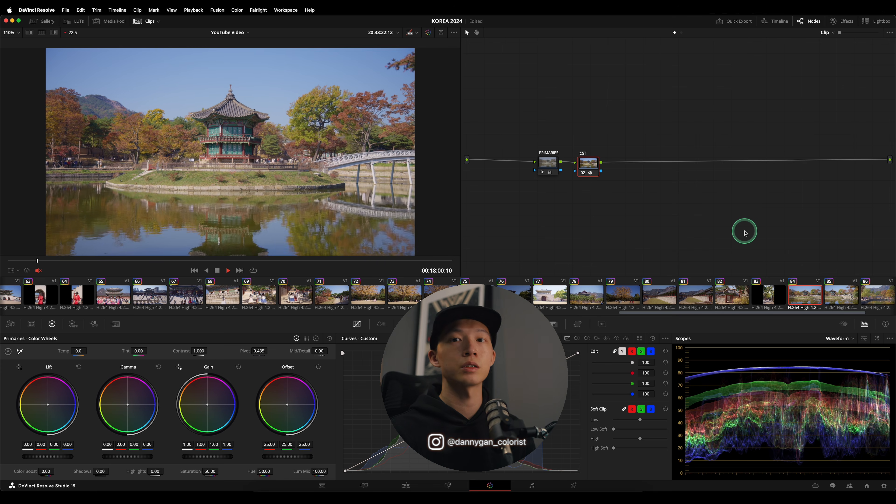